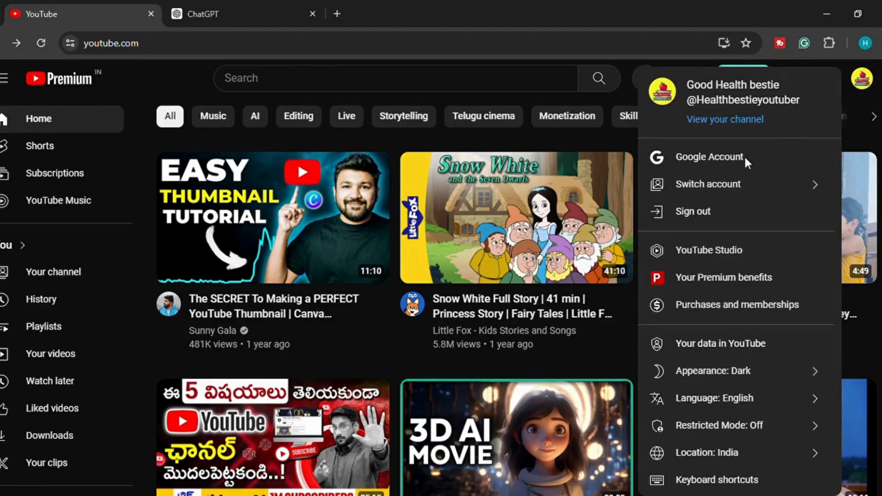
- From YouTube's account switcher, begin adding another Google account
{"action": "left_click", "coordinate": [731, 187]}
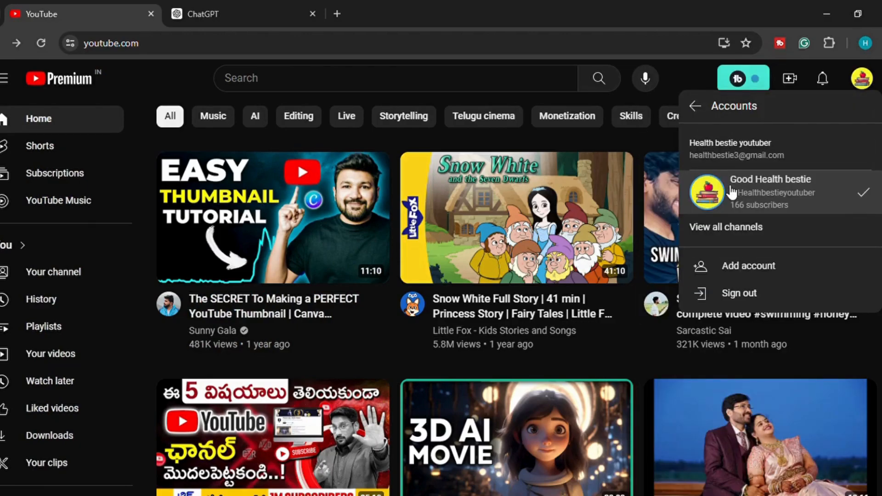
{"action": "left_click", "coordinate": [760, 274]}
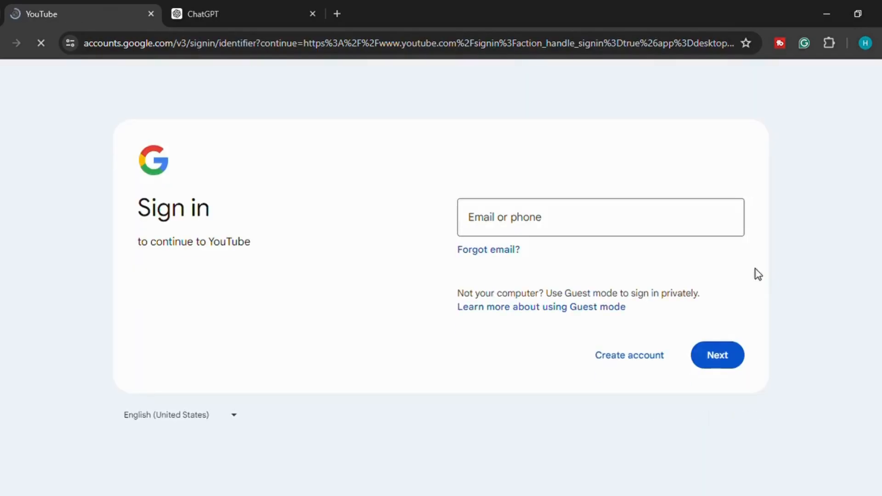
- Create a personal Google account with first name youtubegrowth, removing a stray letter, and continue
{"action": "left_click", "coordinate": [623, 357]}
{"action": "left_click", "coordinate": [656, 258]}
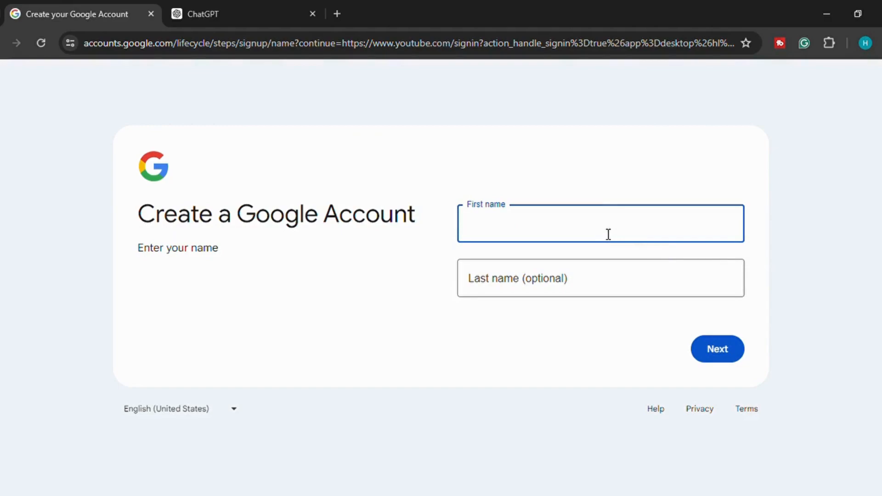
{"action": "type", "text": "youtubegrowth"}
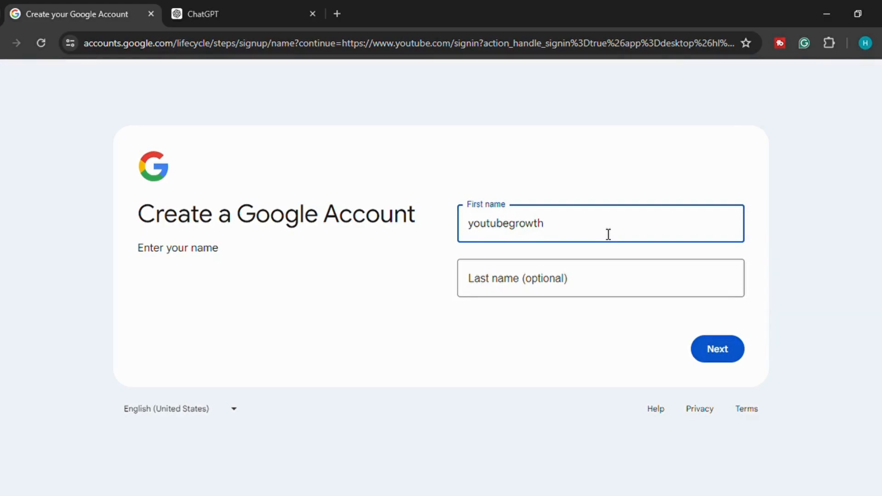
{"action": "left_click", "coordinate": [476, 228]}
{"action": "type", "text": "t"}
{"action": "key", "text": "BackSpace"}
{"action": "left_click", "coordinate": [718, 349]}
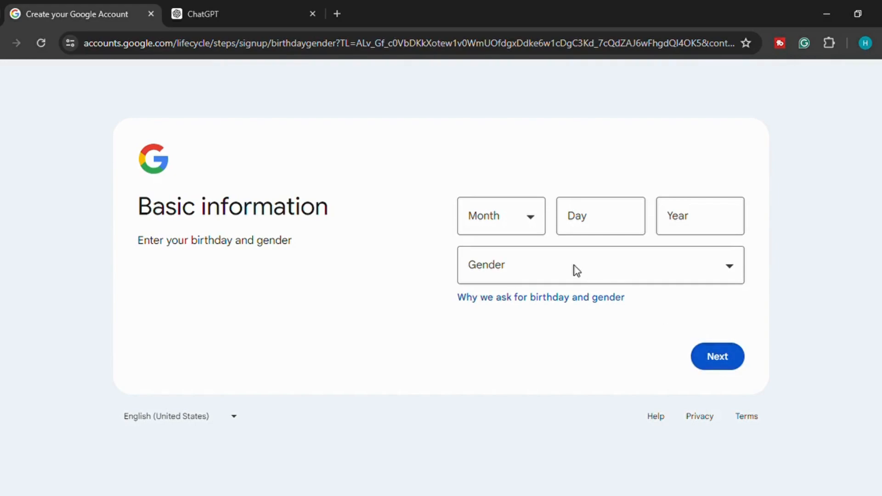
- Enter the birth month, day and year, choose Female as gender, and continue
{"action": "left_click", "coordinate": [520, 225]}
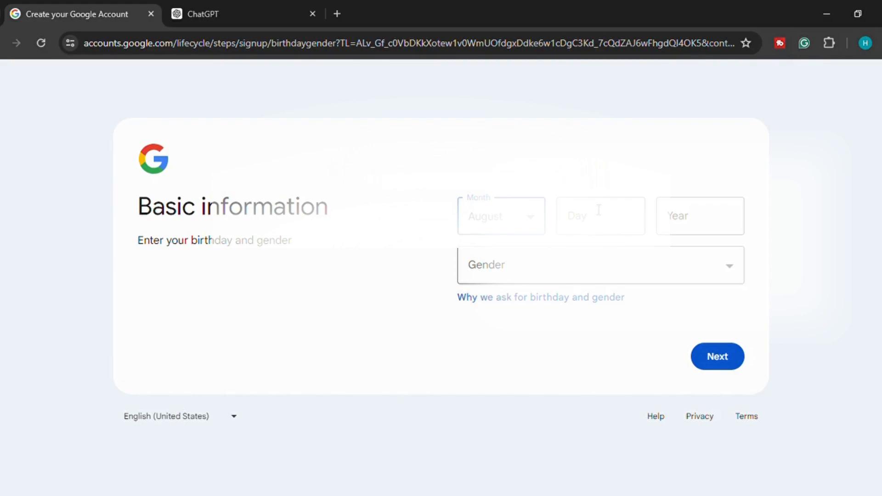
{"action": "left_click", "coordinate": [599, 210]}
{"action": "left_click", "coordinate": [717, 227]}
{"action": "type", "text": "1999"}
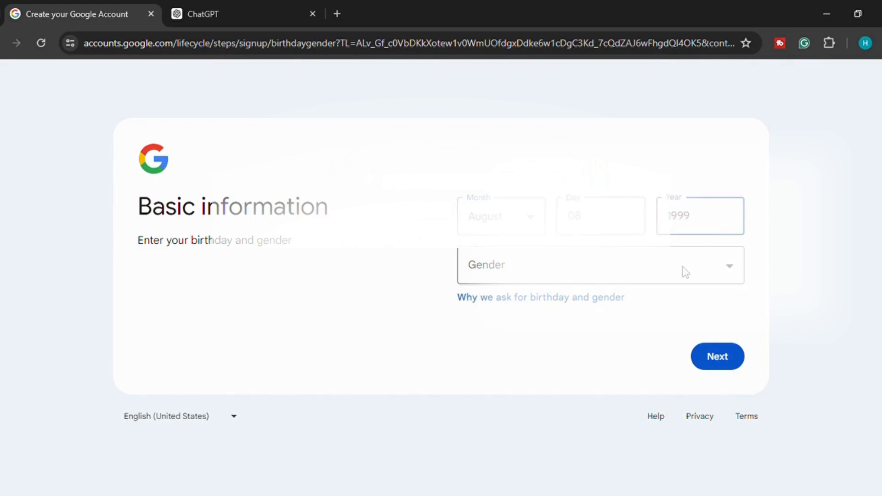
{"action": "left_click", "coordinate": [664, 280]}
{"action": "left_click", "coordinate": [659, 301]}
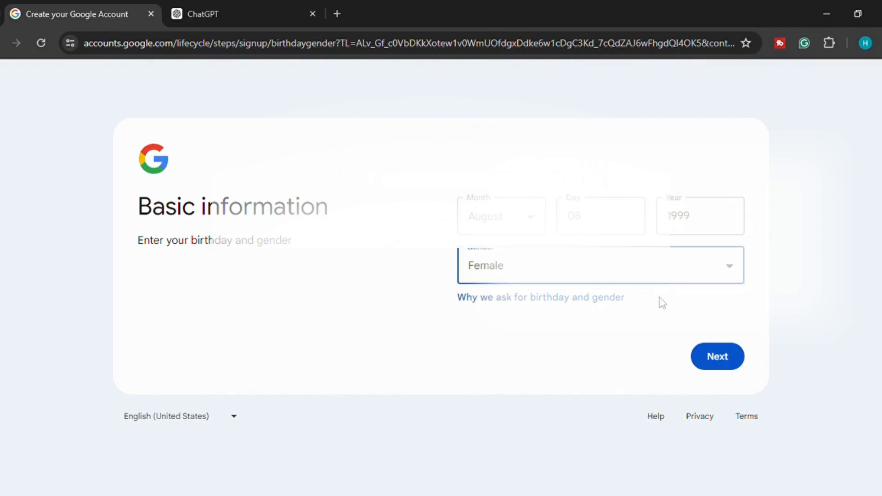
{"action": "left_click", "coordinate": [718, 359]}
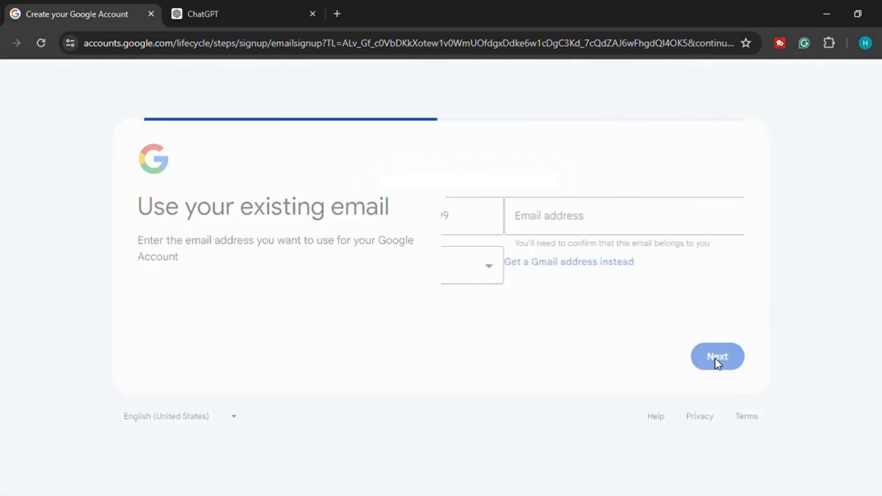
- Opt for a custom Gmail address and submit a first username choice
{"action": "left_click", "coordinate": [521, 274]}
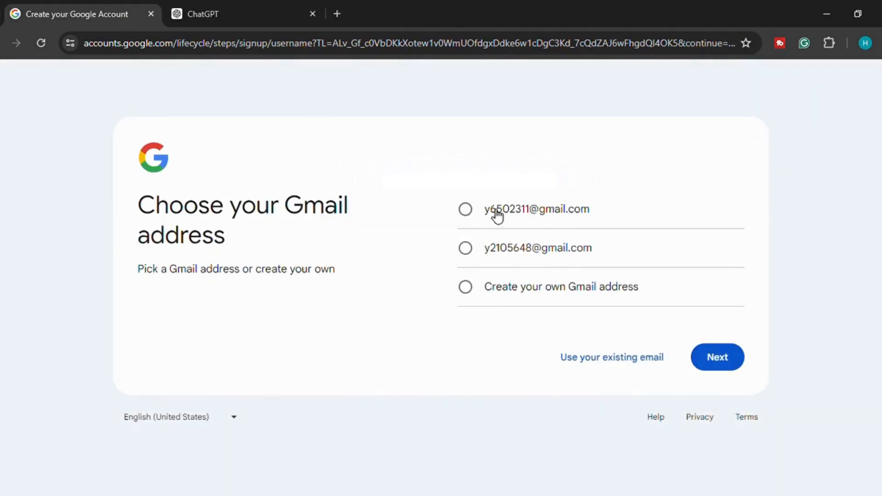
{"action": "left_click", "coordinate": [469, 293]}
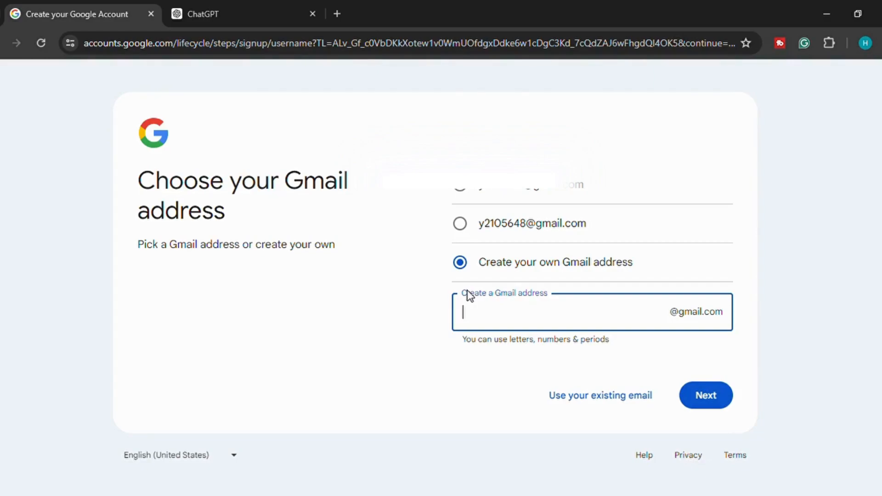
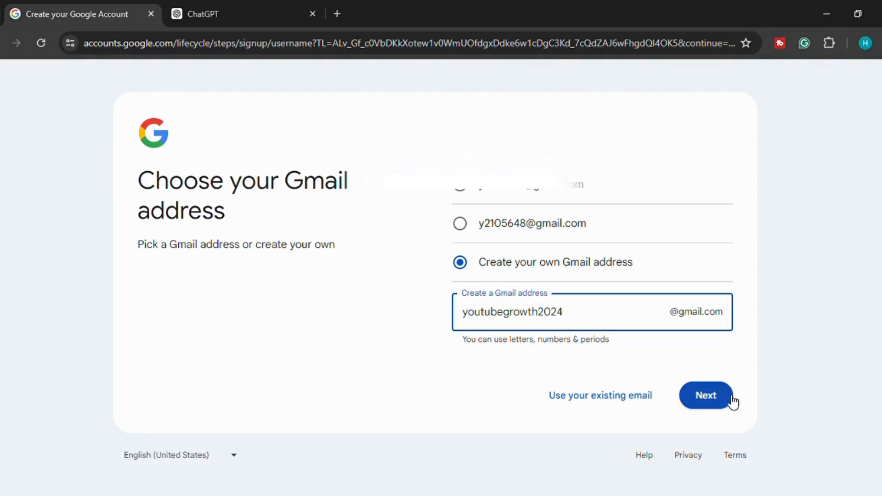
{"action": "left_click", "coordinate": [723, 407]}
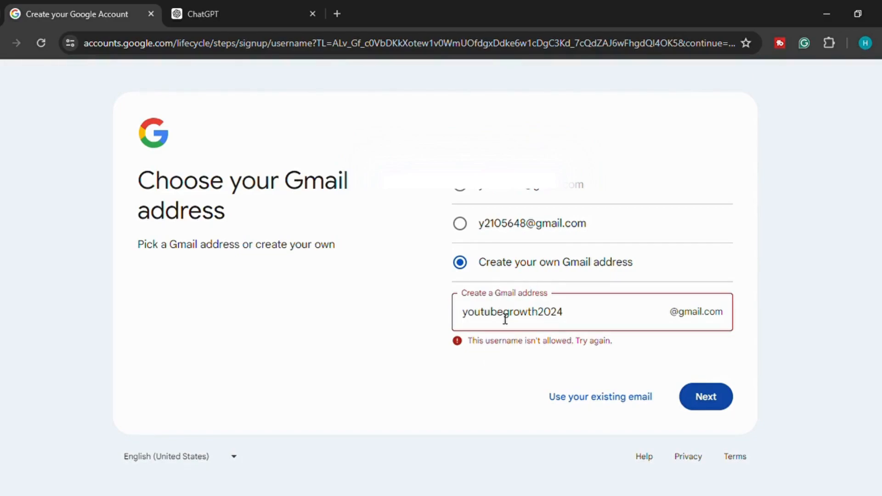
- Replace the rejected username's first part with a 'teluguyt' prefix and resubmit it
{"action": "left_click_drag", "start_coordinate": [503, 317], "coordinate": [429, 320]}
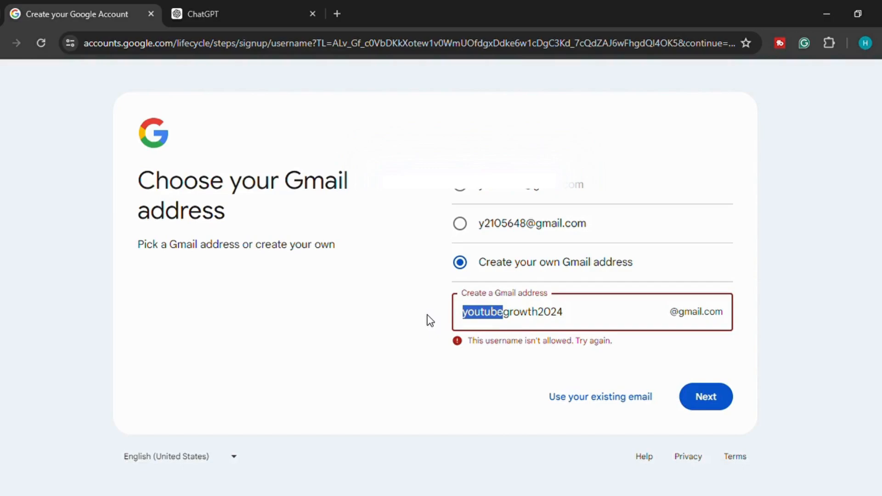
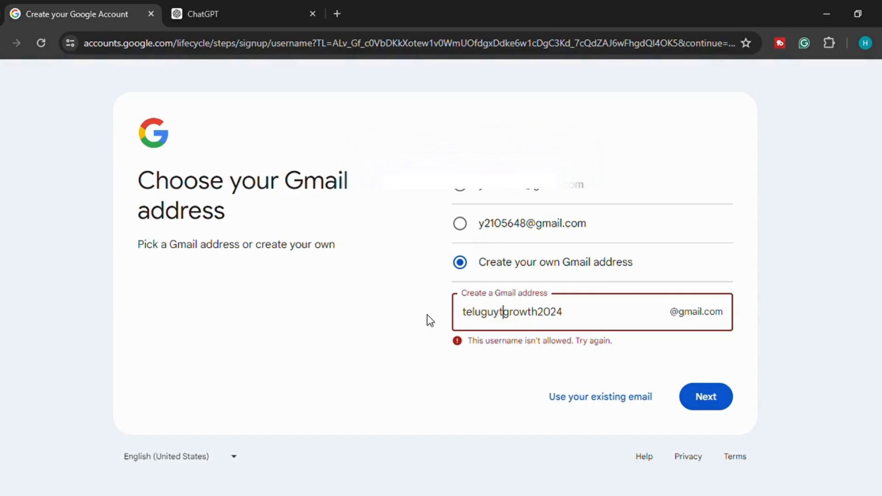
{"action": "left_click", "coordinate": [704, 397]}
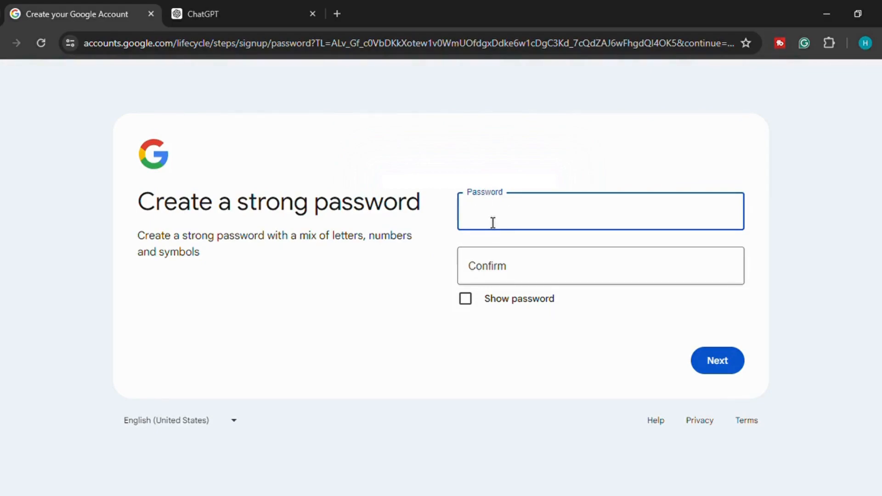
- Enter and confirm the account password, checking it with Show password, then continue
{"action": "type", "text": "••••••••••"}
{"action": "left_click", "coordinate": [485, 273]}
{"action": "type", "text": "•"}
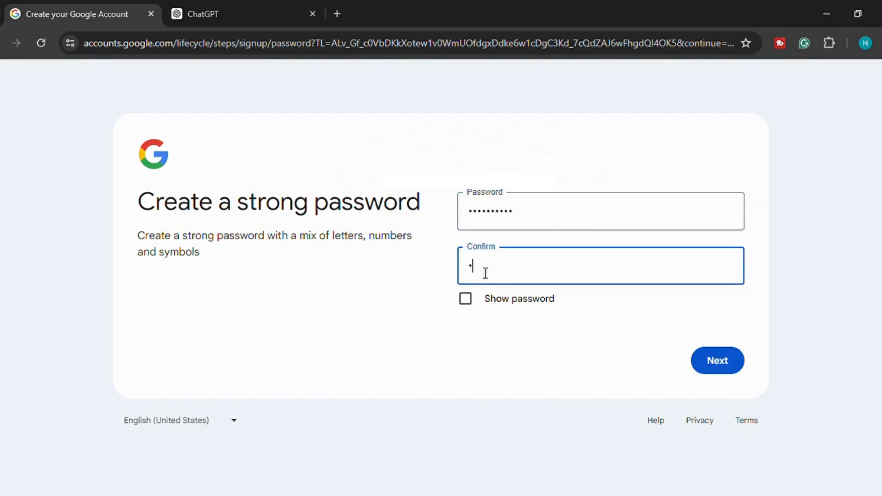
{"action": "key", "text": "BackSpace"}
{"action": "type", "text": "•••••••••••"}
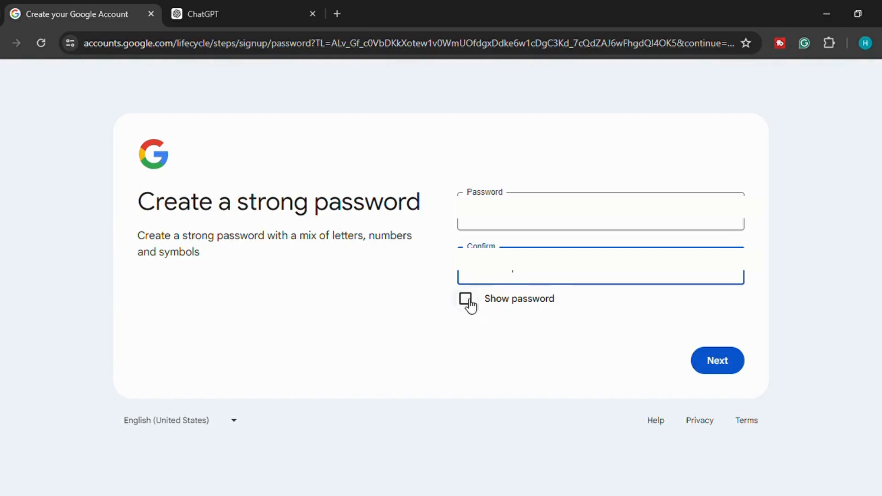
{"action": "left_click", "coordinate": [465, 300]}
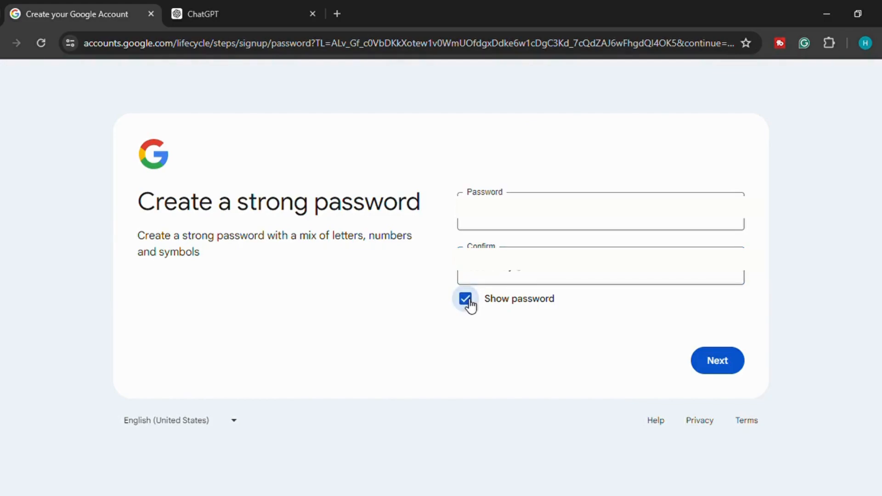
{"action": "left_click", "coordinate": [465, 299]}
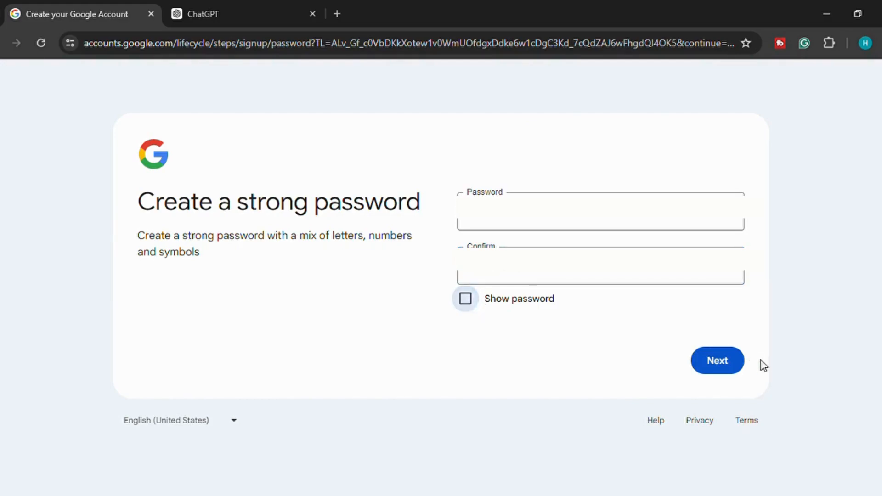
{"action": "left_click", "coordinate": [725, 367]}
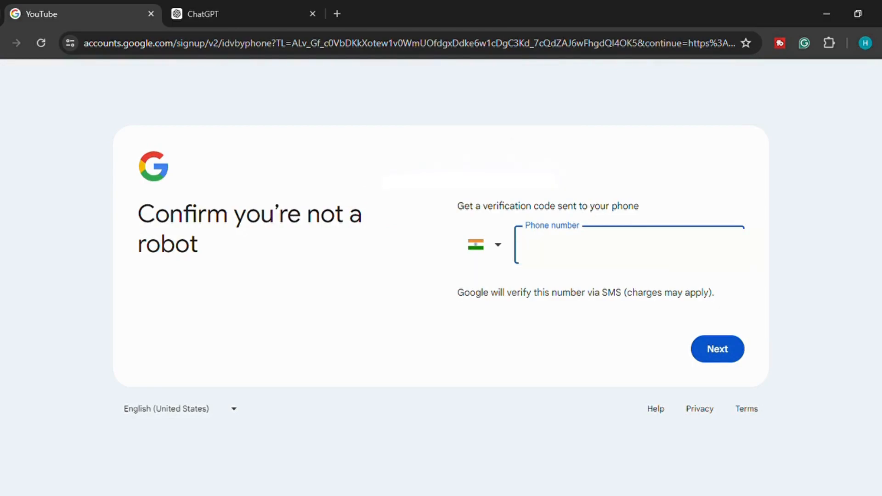
- Submit the phone number and enter the six-digit SMS verification code
{"action": "left_click", "coordinate": [704, 348]}
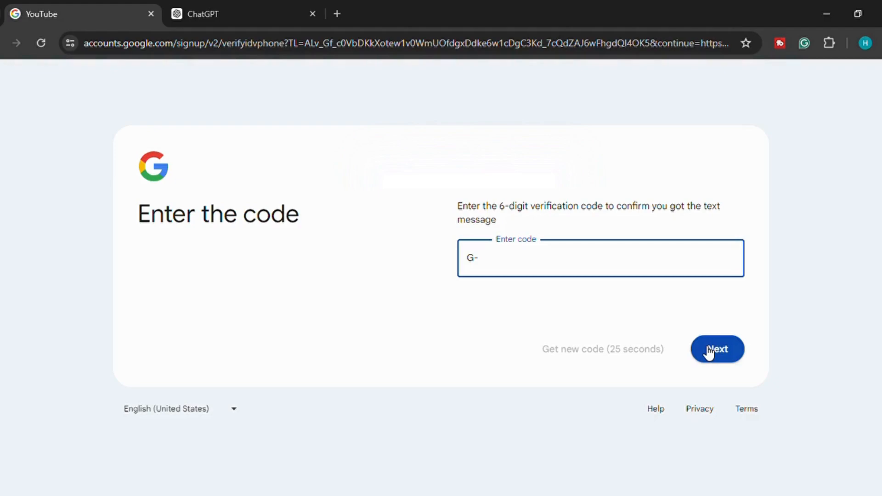
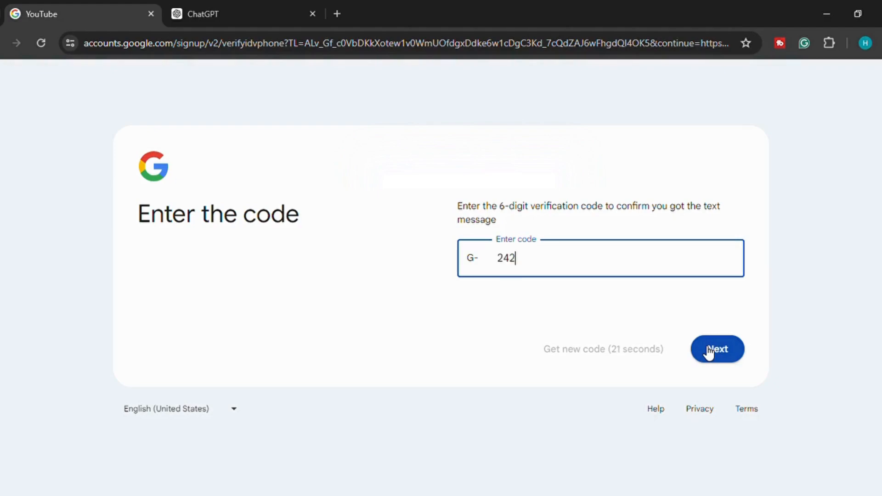
{"action": "left_click", "coordinate": [736, 359]}
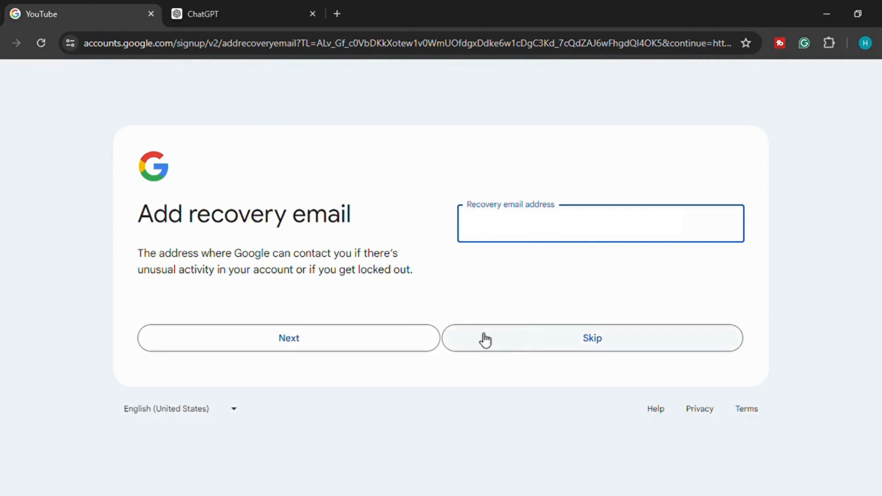
- Skip the recovery email and confirm the reviewed account info
{"action": "left_click", "coordinate": [397, 344]}
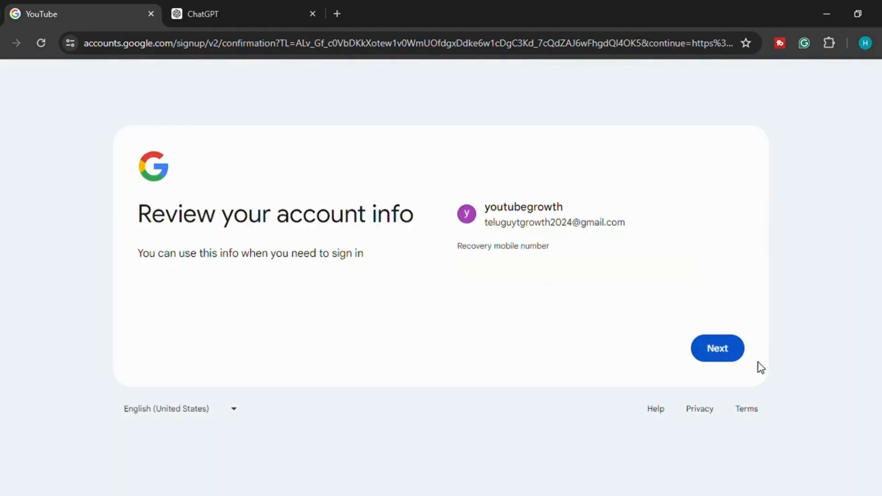
{"action": "left_click", "coordinate": [724, 362]}
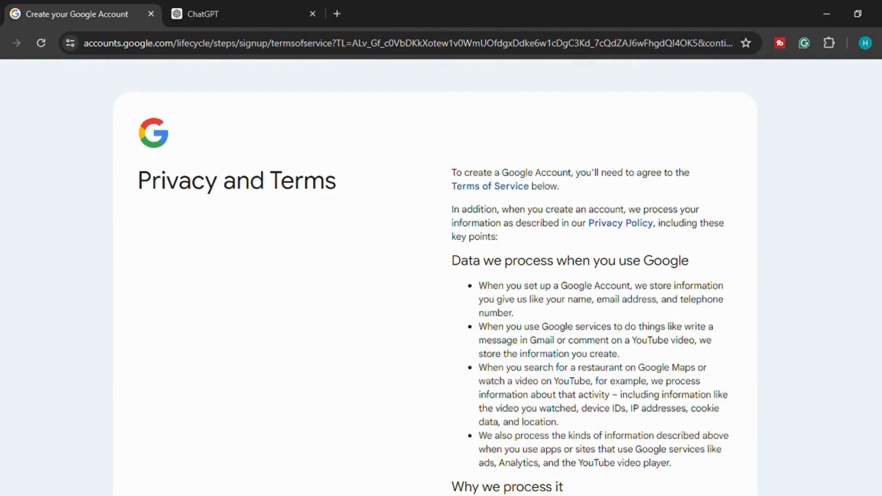
- Accept Google's terms with extra privacy options expanded, then choose Create a channel on YouTube
{"action": "scroll", "coordinate": [434, 277], "scroll_direction": "down", "scroll_amount": 12}
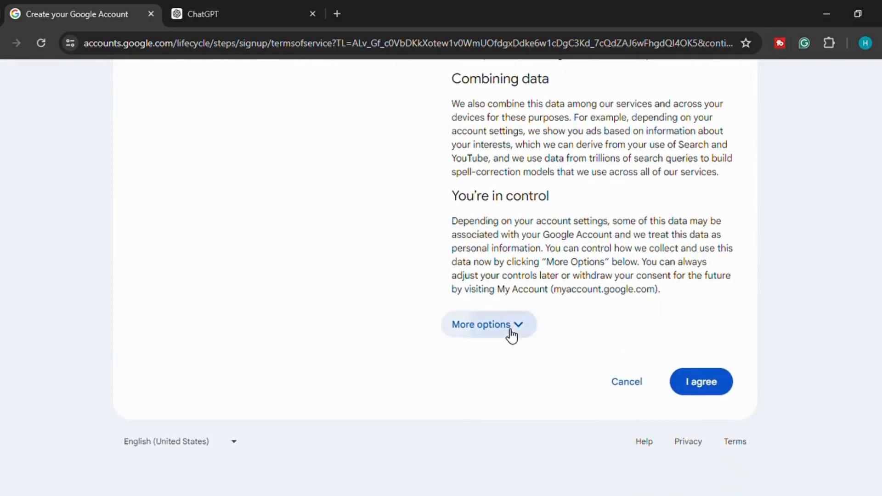
{"action": "left_click", "coordinate": [511, 336]}
{"action": "scroll", "coordinate": [797, 409], "scroll_direction": "down", "scroll_amount": 2}
{"action": "scroll", "coordinate": [592, 278], "scroll_direction": "down", "scroll_amount": 15}
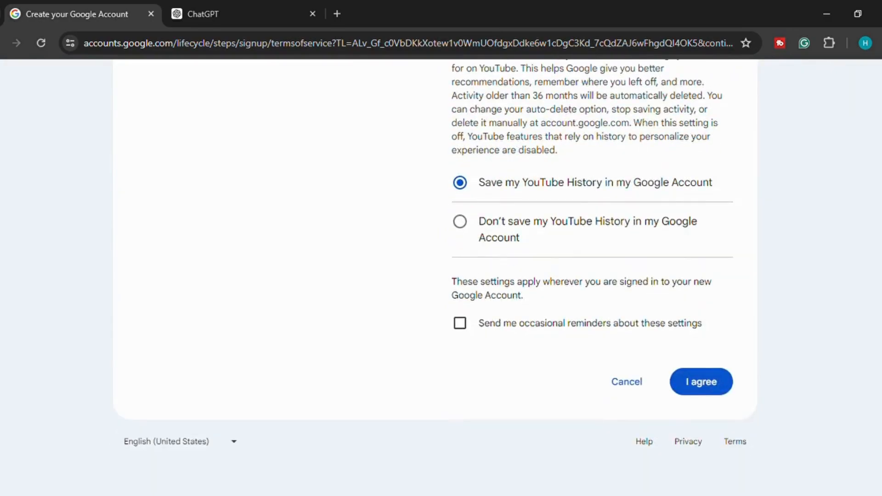
{"action": "left_click", "coordinate": [723, 384]}
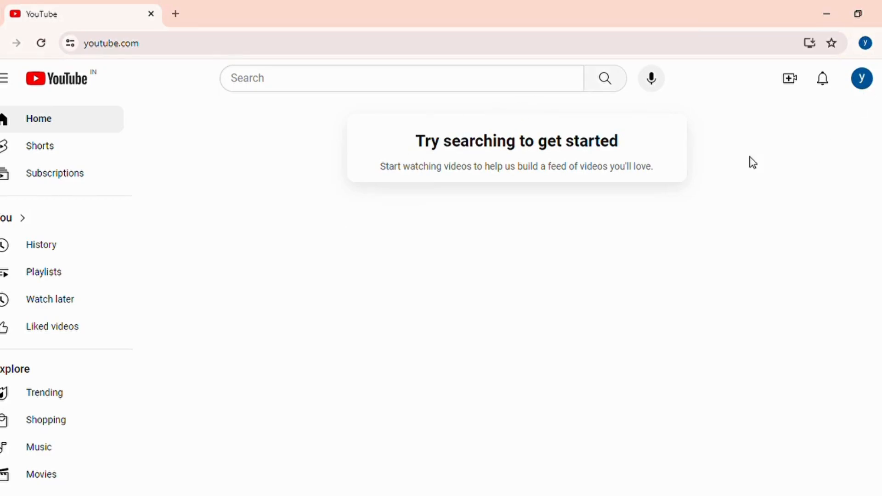
{"action": "left_click", "coordinate": [866, 88]}
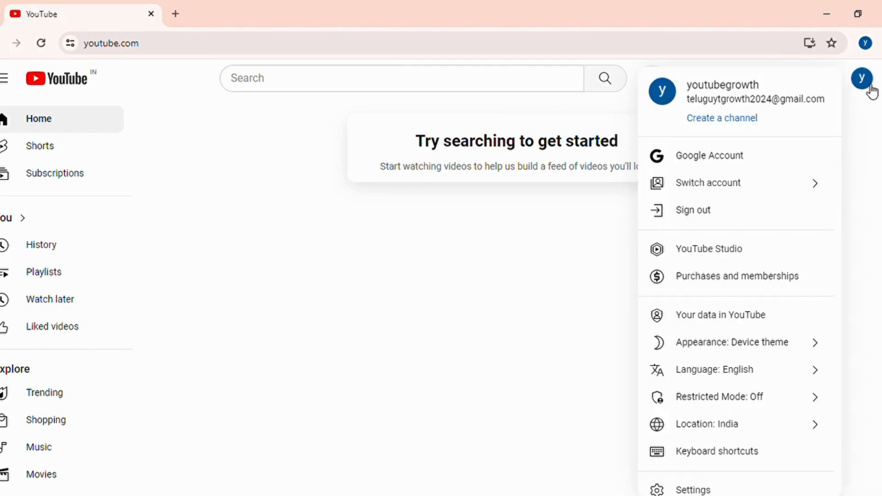
{"action": "left_click", "coordinate": [724, 119]}
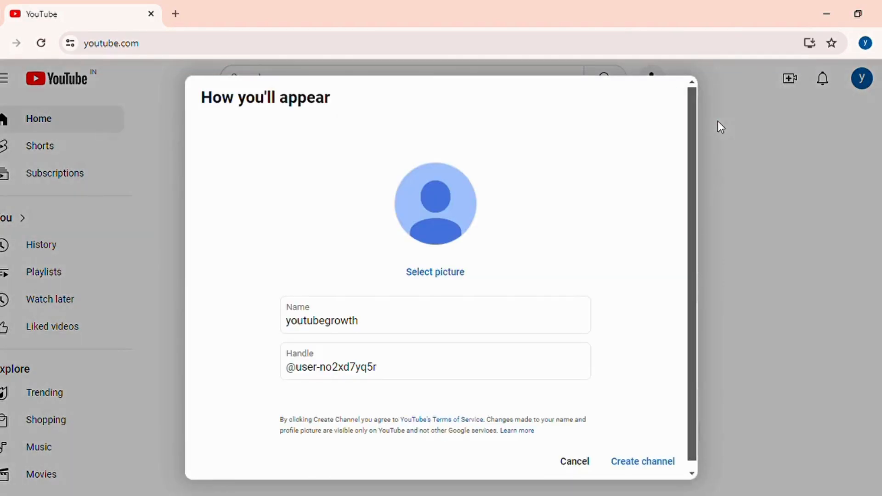
- Set both the channel name and handle to teluguytgrowth and create the channel
{"action": "left_click_drag", "start_coordinate": [405, 331], "coordinate": [270, 333]}
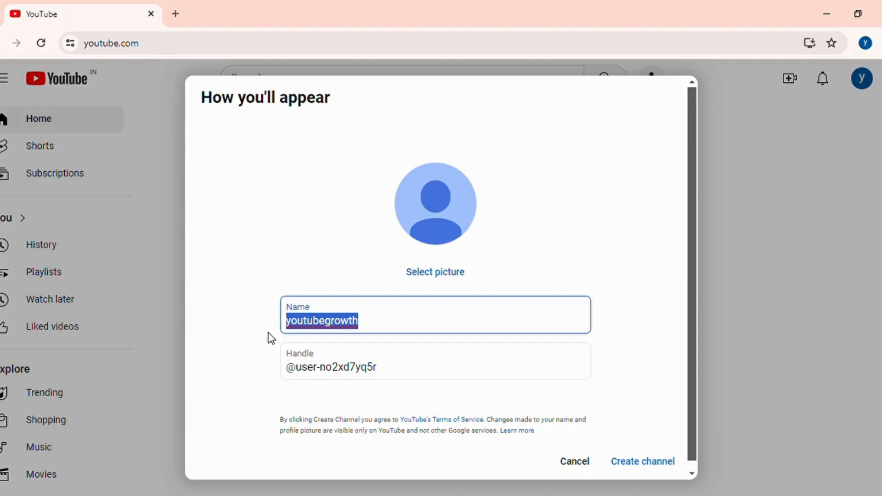
{"action": "type", "text": "telugu"}
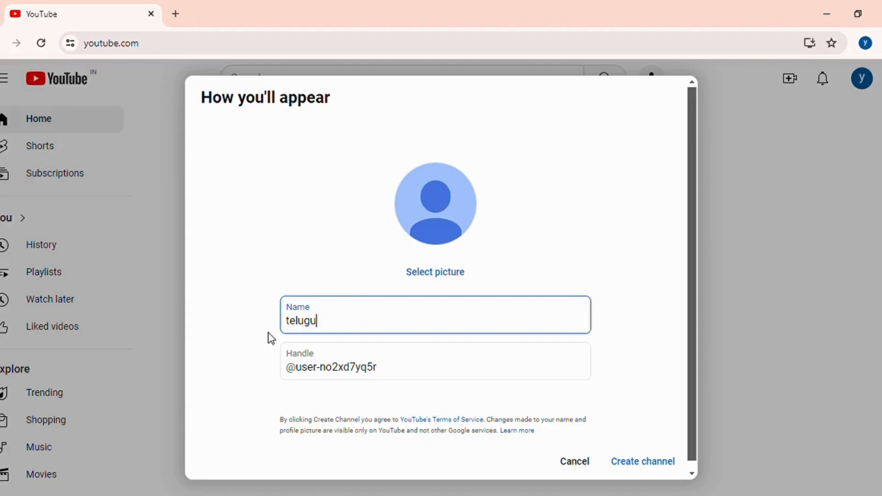
{"action": "type", "text": "ytgrowth"}
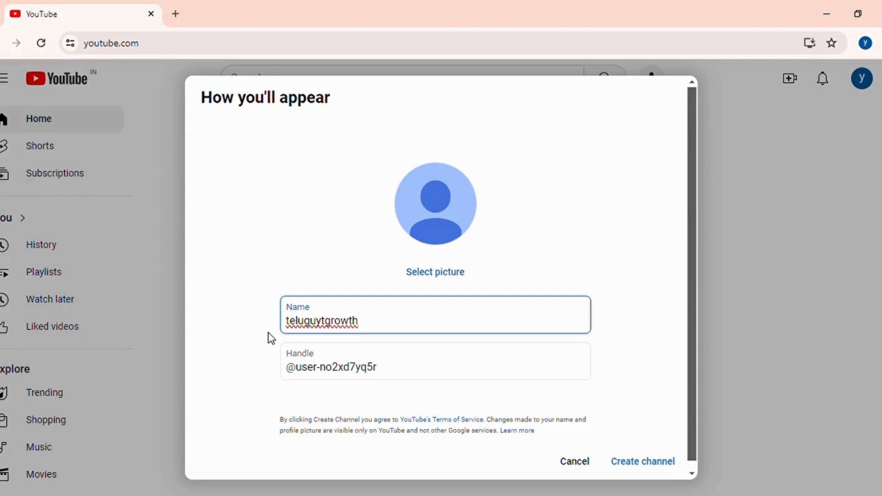
{"action": "left_click_drag", "start_coordinate": [400, 373], "coordinate": [304, 374]}
{"action": "type", "text": "te"}
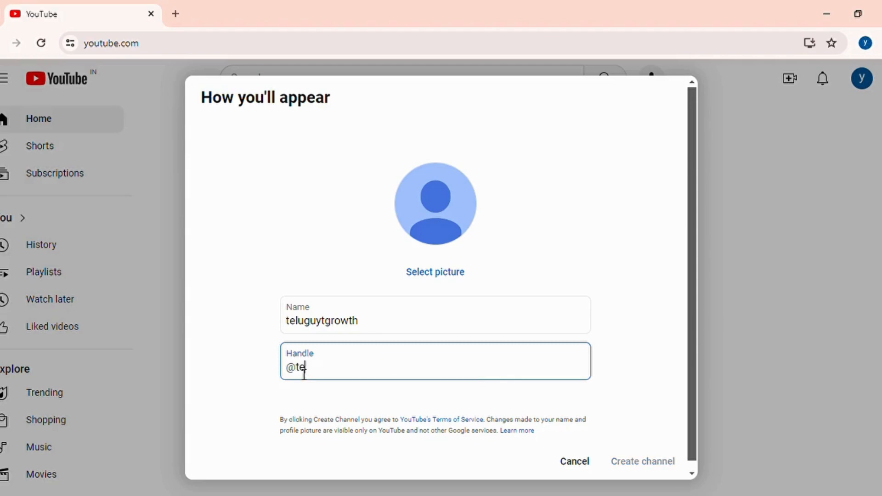
{"action": "type", "text": "luguytgrowth"}
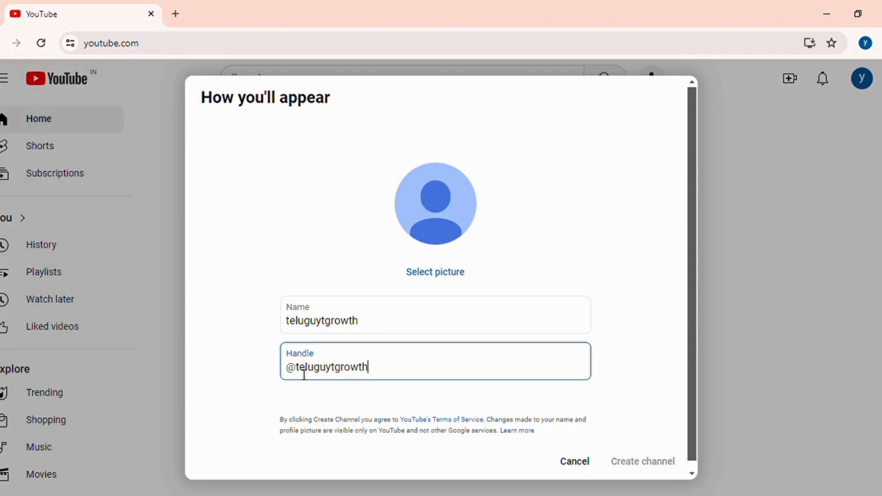
{"action": "left_click", "coordinate": [400, 326]}
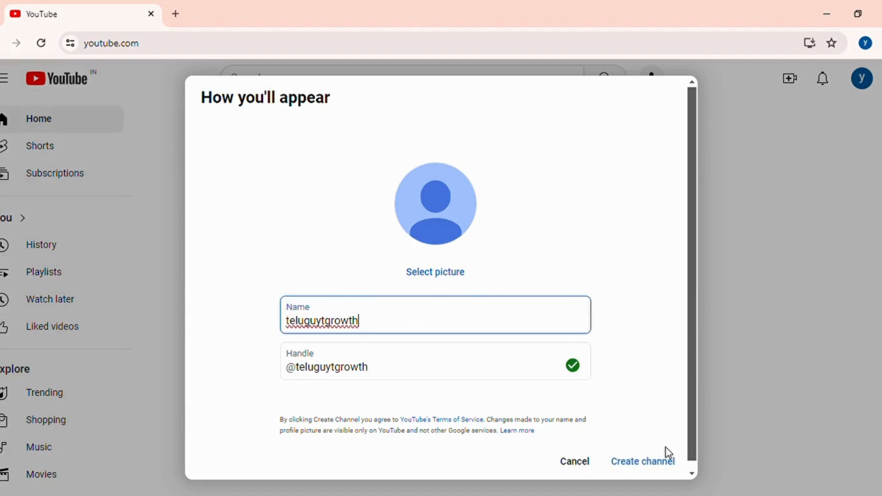
{"action": "left_click", "coordinate": [665, 468]}
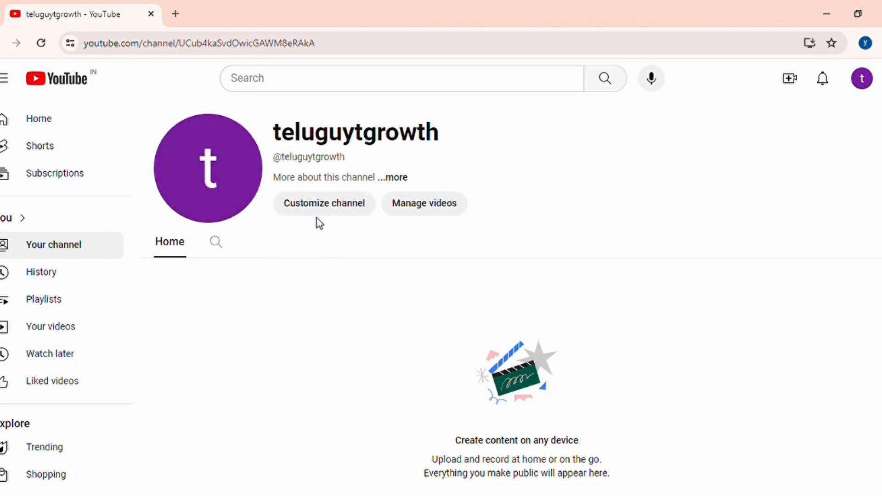
- Dismiss the Studio welcome, view Dashboard and Analytics, then return to Customization
{"action": "left_click", "coordinate": [341, 214]}
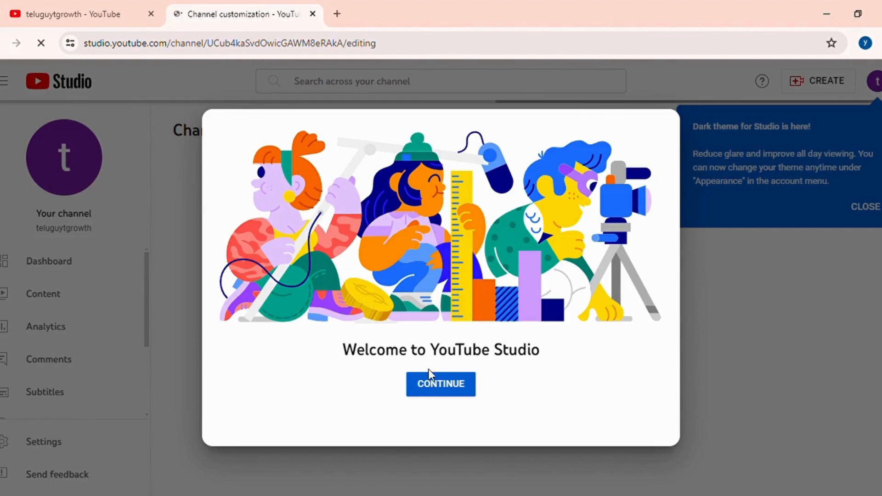
{"action": "left_click", "coordinate": [440, 388]}
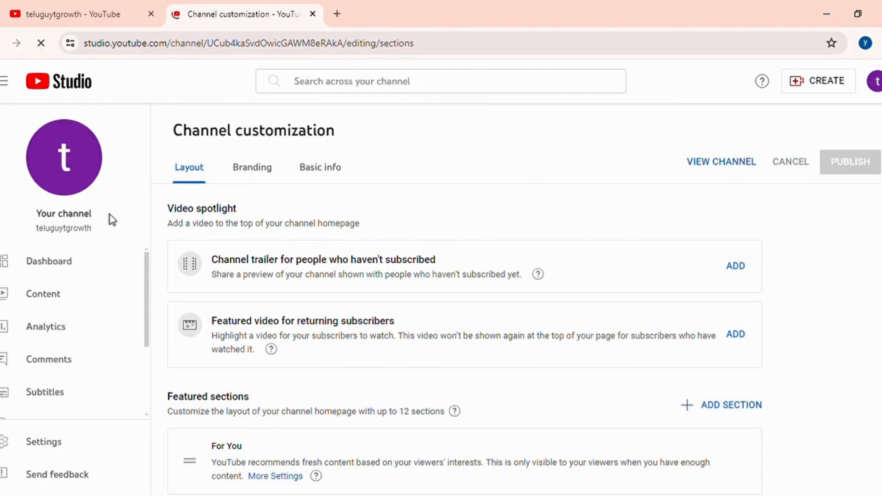
{"action": "left_click", "coordinate": [44, 278]}
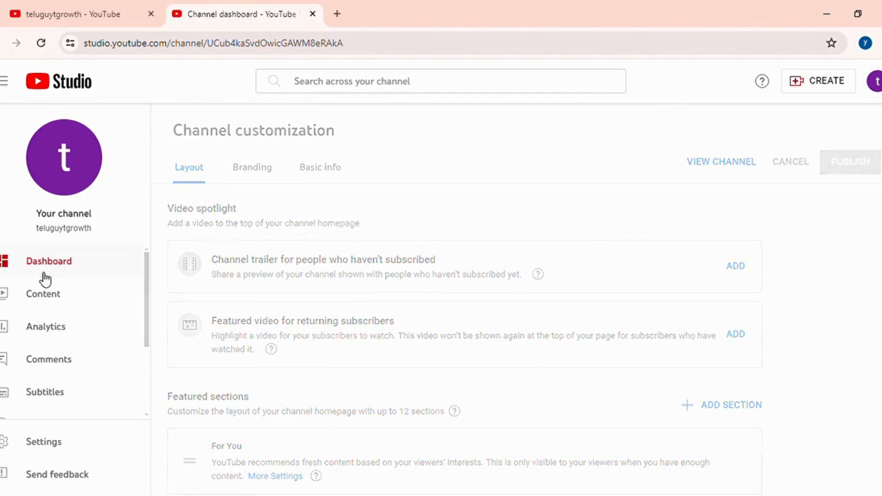
{"action": "left_click", "coordinate": [57, 333]}
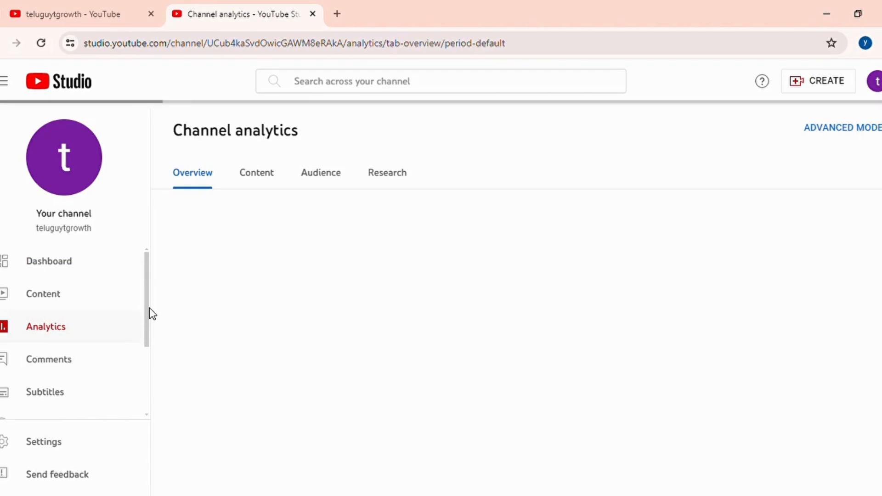
{"action": "scroll", "coordinate": [153, 337], "scroll_direction": "down", "scroll_amount": 2}
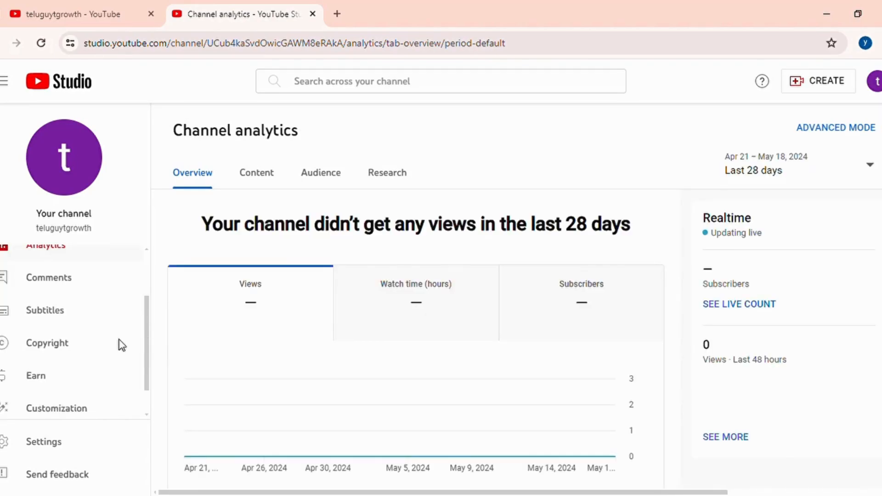
{"action": "left_click", "coordinate": [51, 413]}
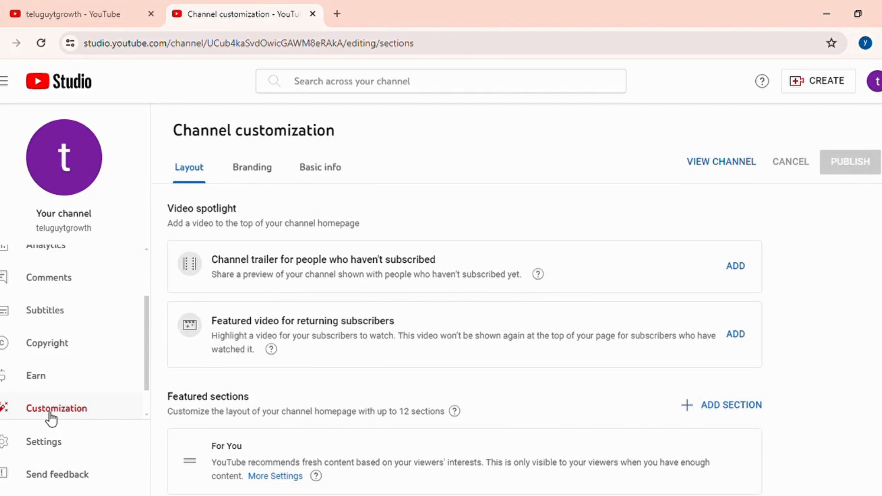
- On the Branding tab, upload the red YouTube play logo as the channel's profile picture
{"action": "left_click", "coordinate": [253, 171]}
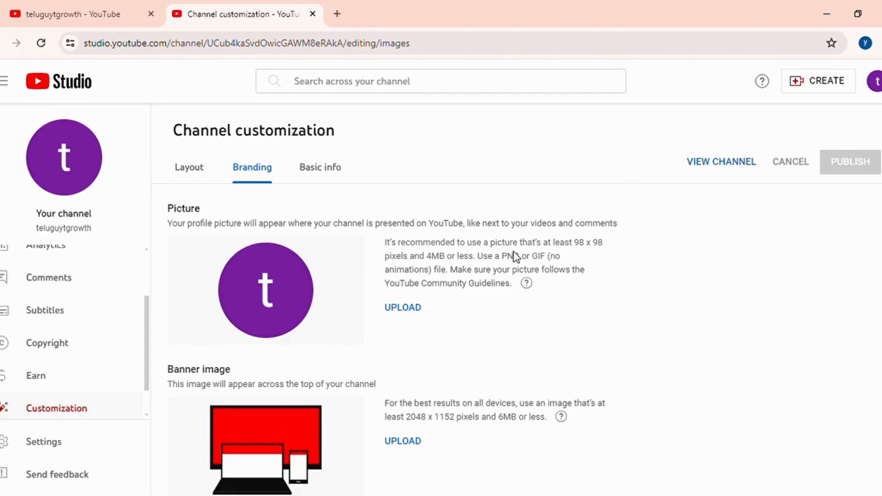
{"action": "left_click_drag", "start_coordinate": [581, 248], "coordinate": [608, 263]}
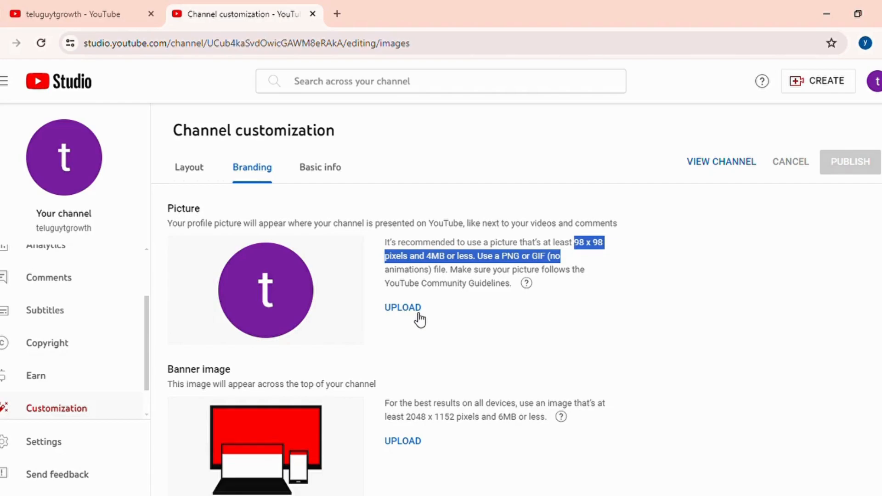
{"action": "left_click", "coordinate": [589, 313]}
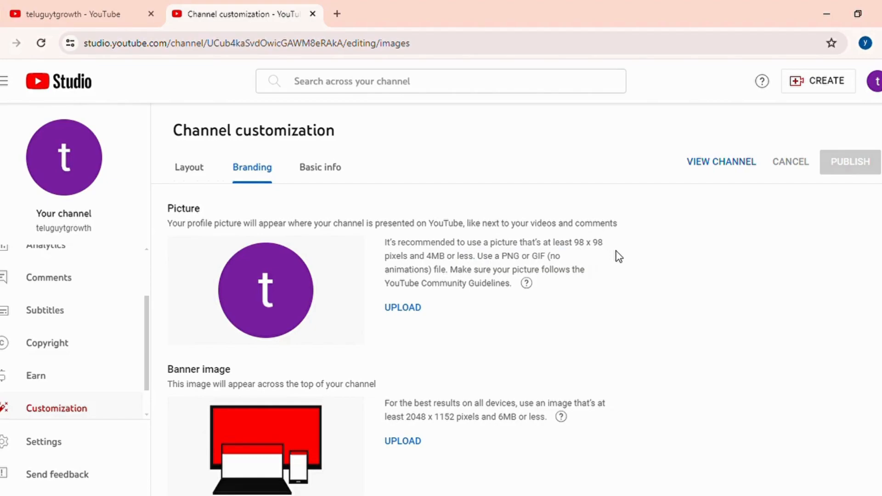
{"action": "left_click", "coordinate": [416, 309]}
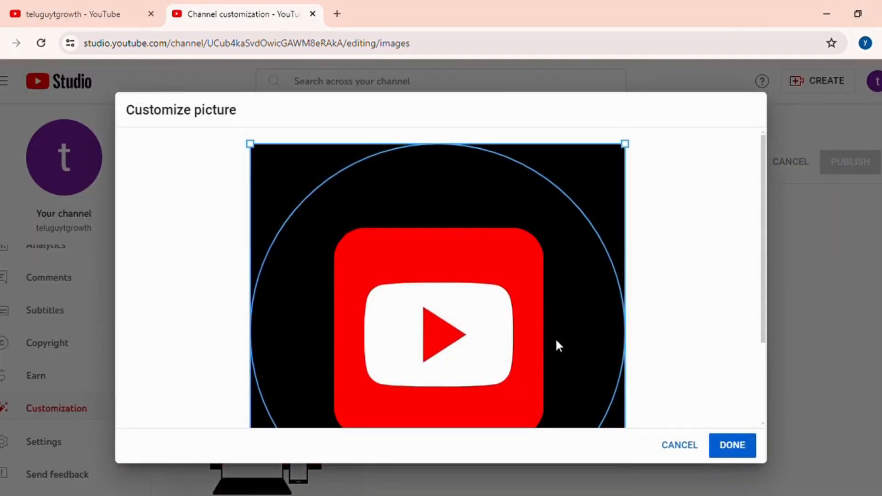
{"action": "left_click", "coordinate": [734, 444]}
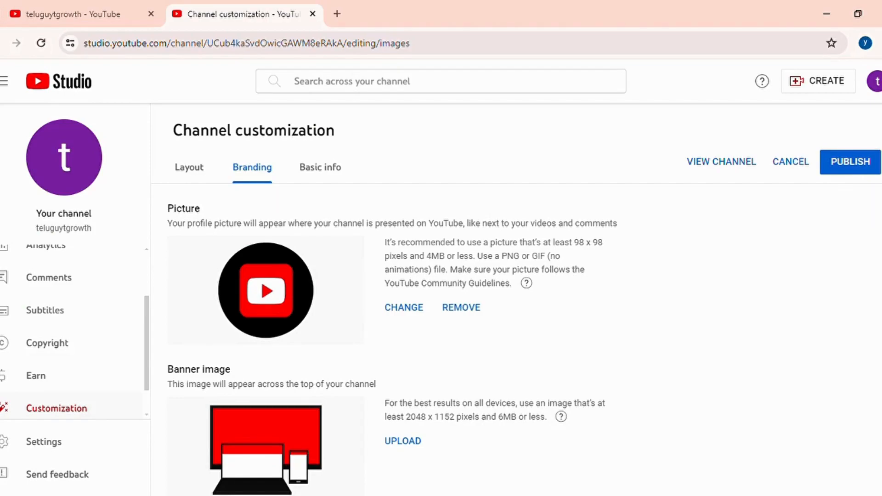
{"action": "scroll", "coordinate": [322, 298], "scroll_direction": "down", "scroll_amount": 3}
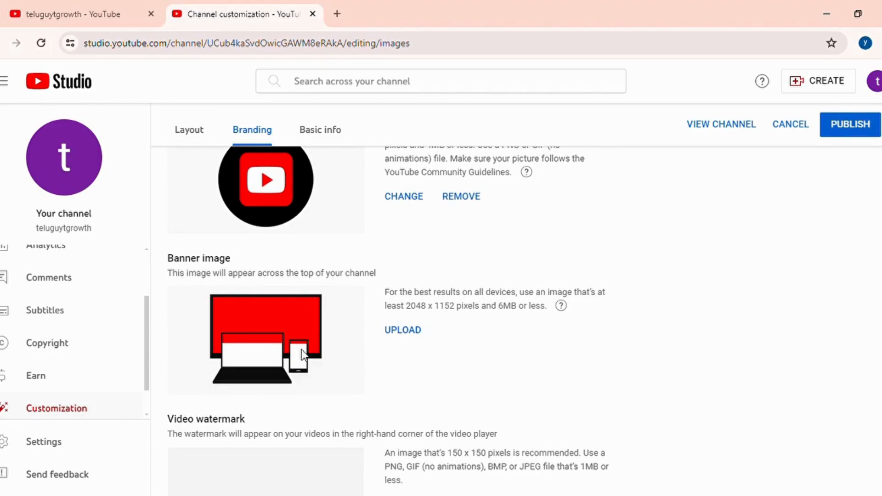
- Upload the starry TELUGUYTGROWTH banner and accept its crop as the channel banner
{"action": "left_click", "coordinate": [412, 331]}
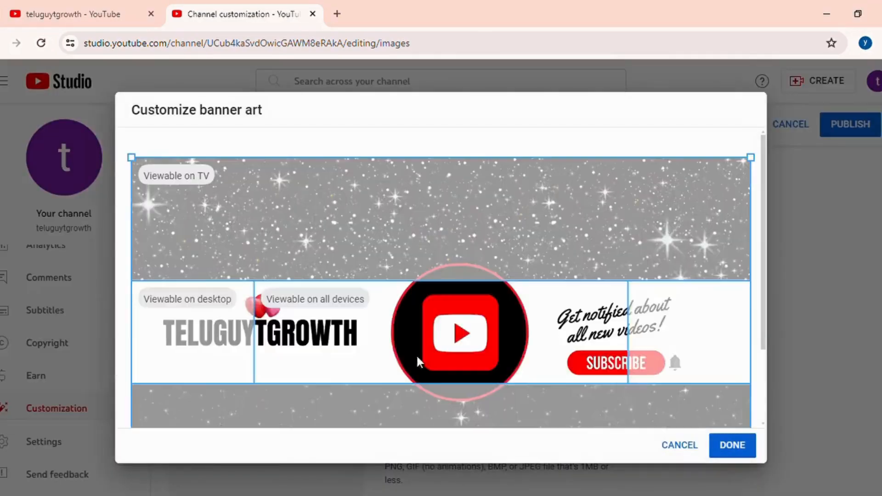
{"action": "left_click", "coordinate": [733, 446]}
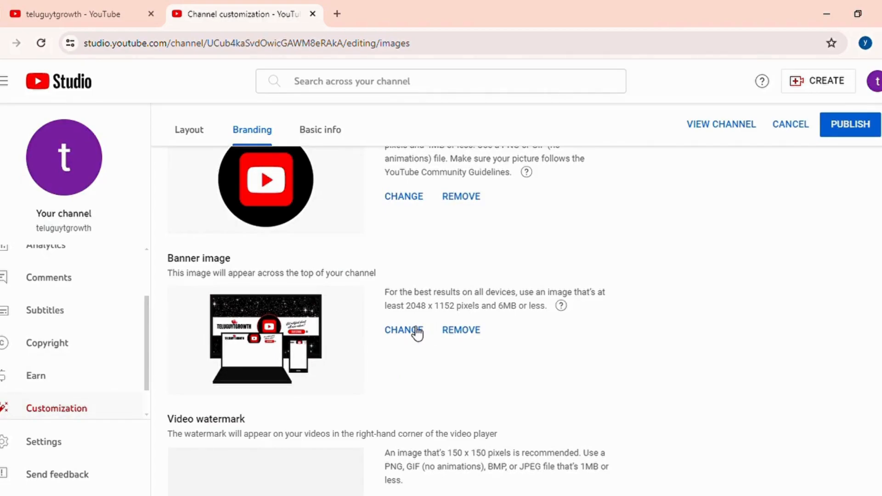
{"action": "left_click_drag", "start_coordinate": [407, 307], "coordinate": [553, 311]}
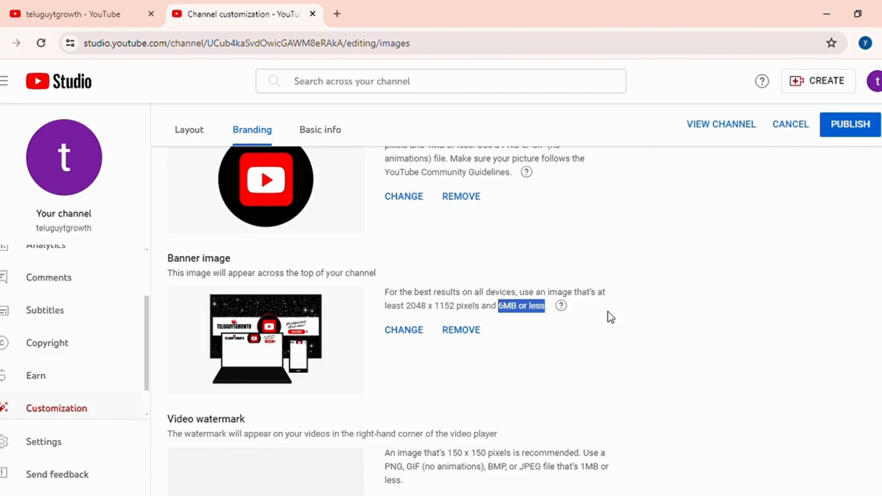
{"action": "left_click", "coordinate": [621, 318]}
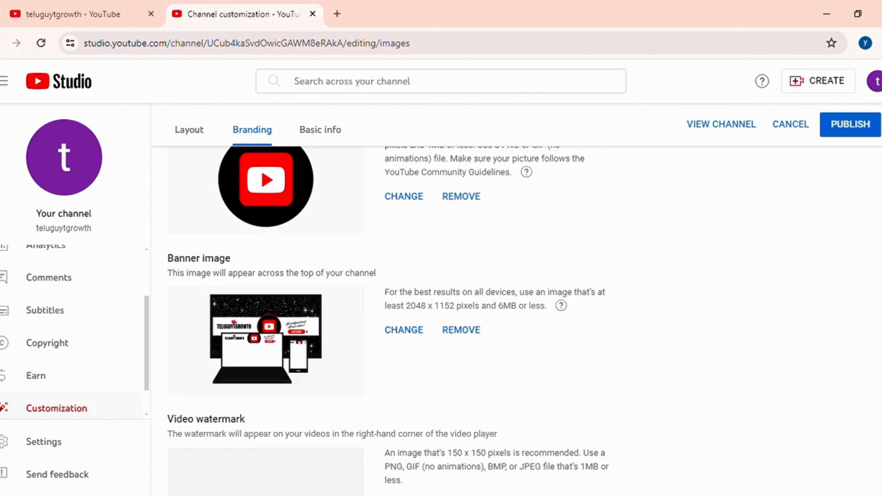
- Add the SUBSCRIBE image as an entire-video watermark, publish the branding, and open the channel page
{"action": "scroll", "coordinate": [388, 320], "scroll_direction": "down", "scroll_amount": 2}
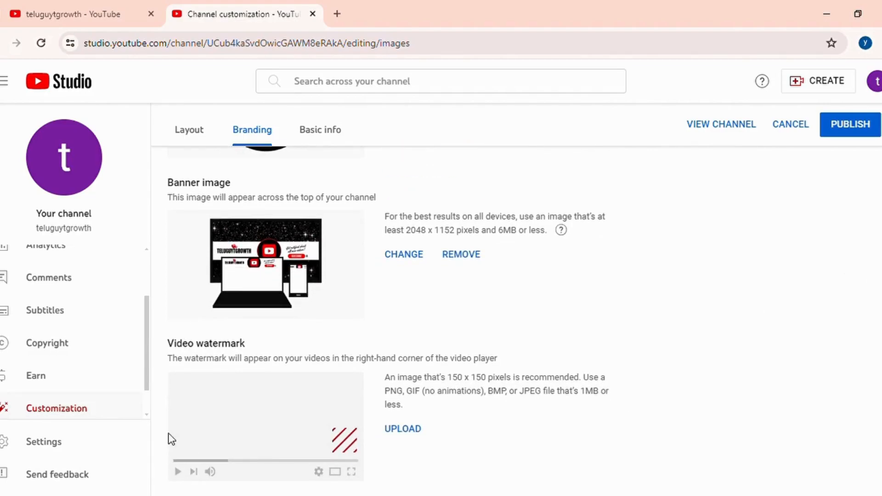
{"action": "left_click", "coordinate": [410, 430]}
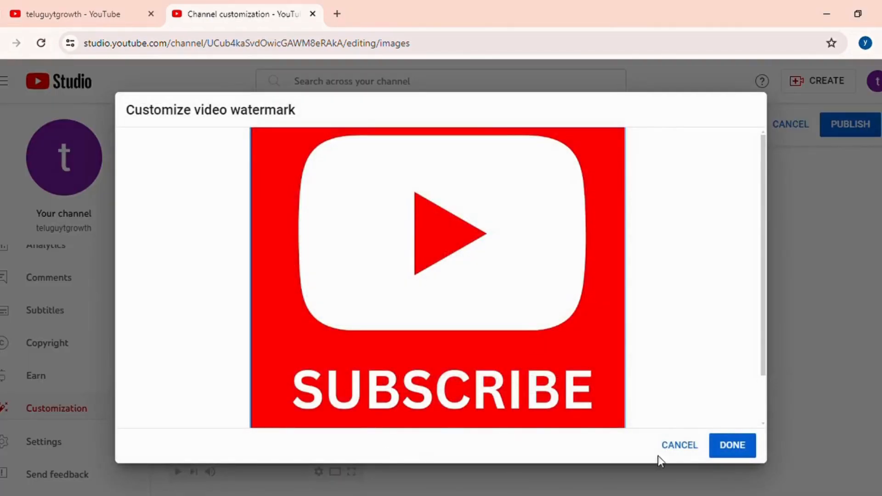
{"action": "left_click", "coordinate": [722, 455]}
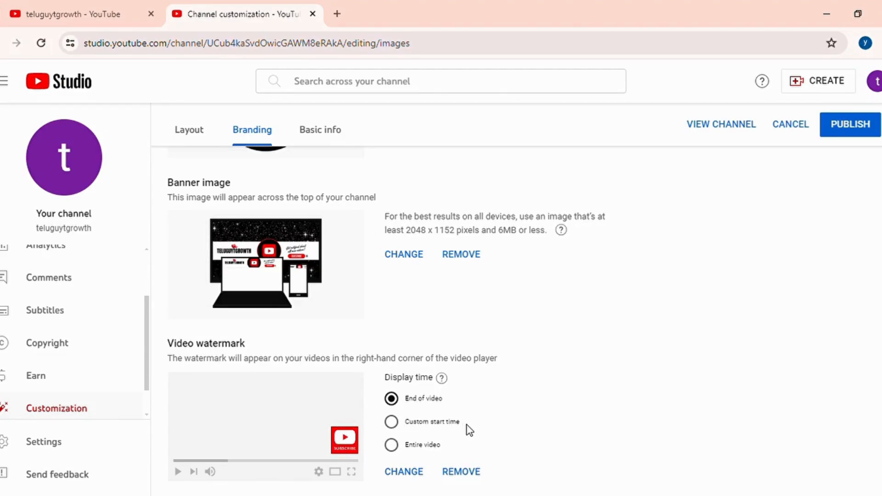
{"action": "left_click", "coordinate": [393, 448]}
{"action": "left_click", "coordinate": [846, 130]}
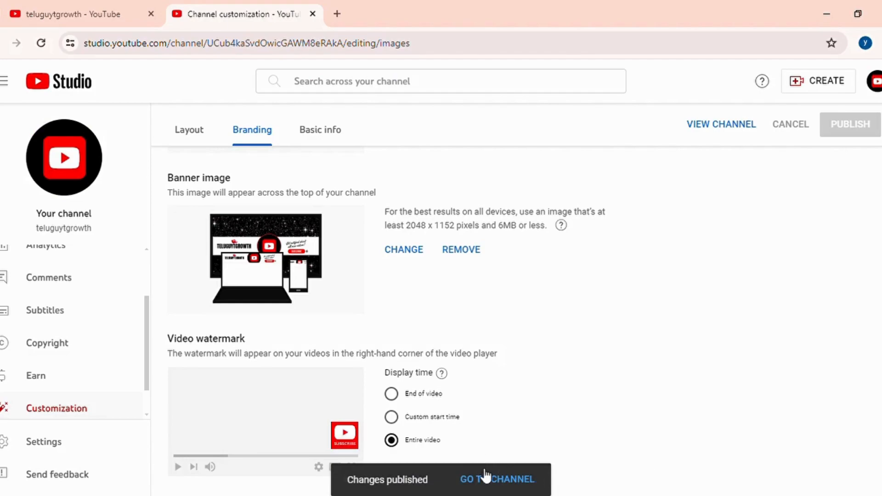
{"action": "left_click", "coordinate": [491, 479]}
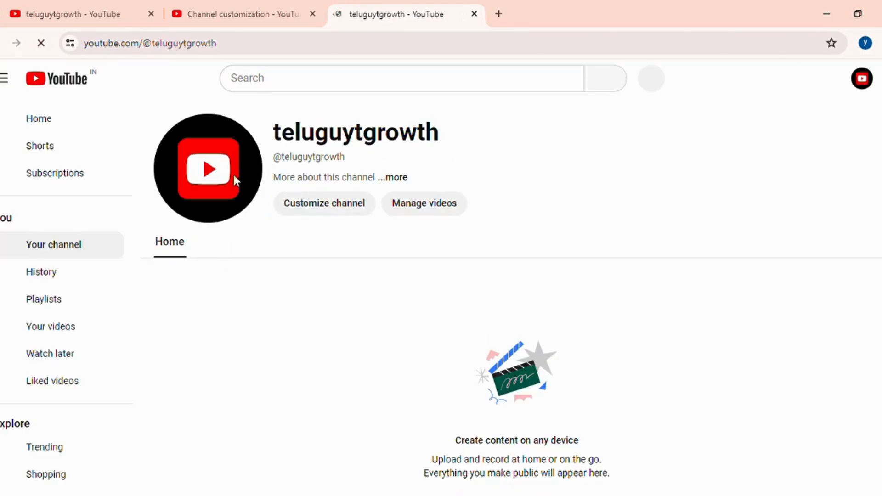
- View the channel's About details on YouTube, then close them and return to Studio
{"action": "left_click", "coordinate": [394, 178]}
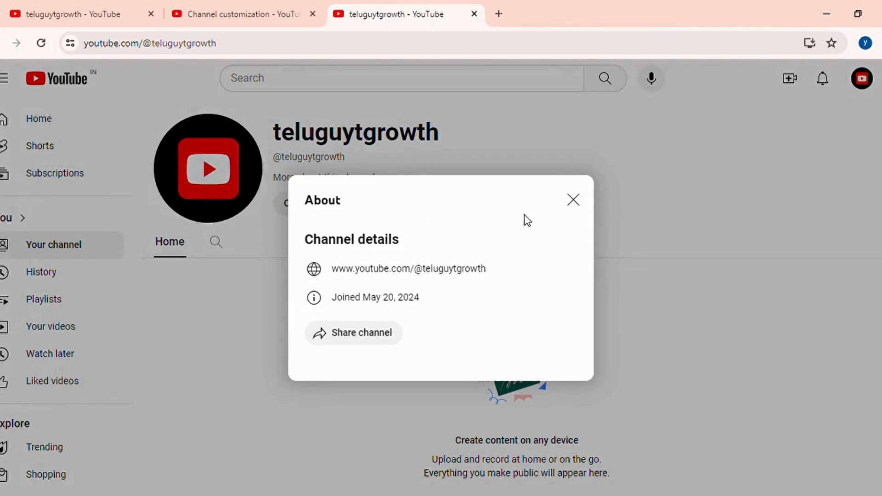
{"action": "left_click", "coordinate": [574, 202]}
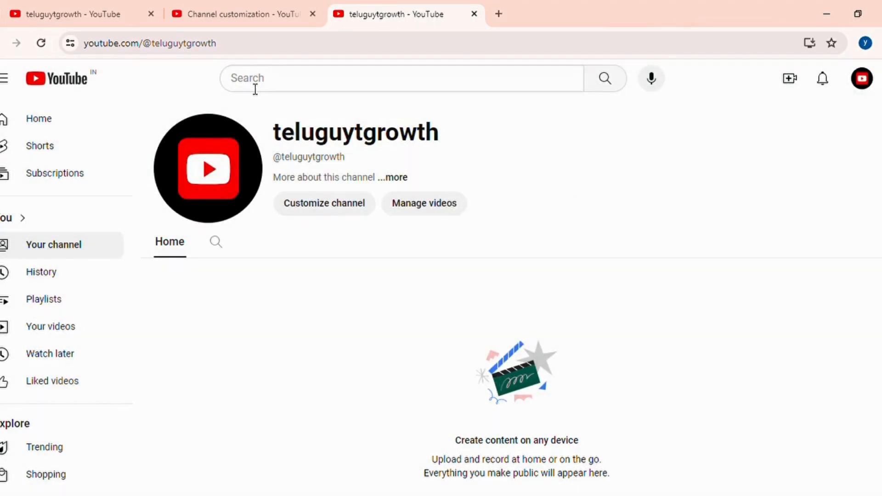
{"action": "left_click", "coordinate": [263, 4]}
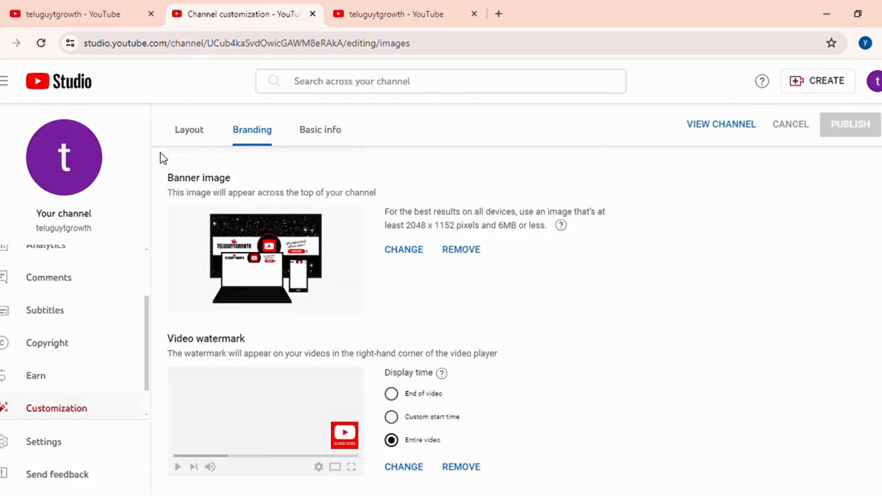
- Glance at channel analytics, then go to Customization and reopen the Branding tab
{"action": "left_click", "coordinate": [62, 262]}
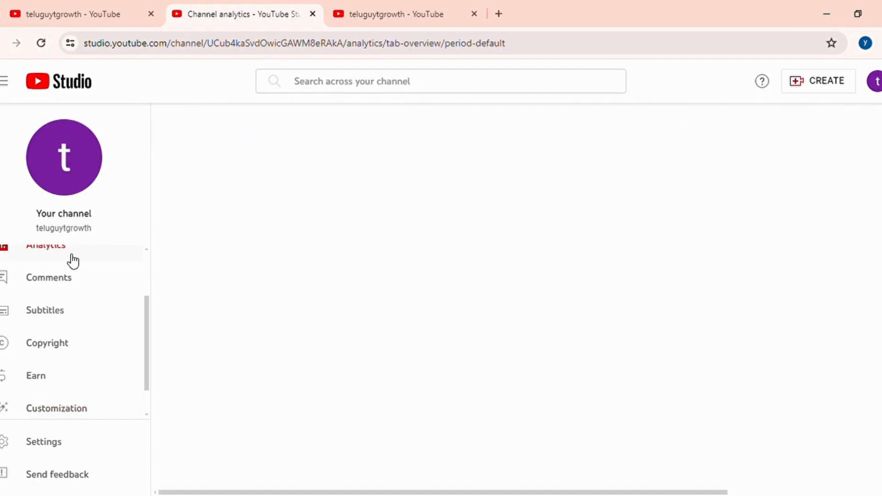
{"action": "left_click_drag", "start_coordinate": [145, 318], "coordinate": [151, 250]}
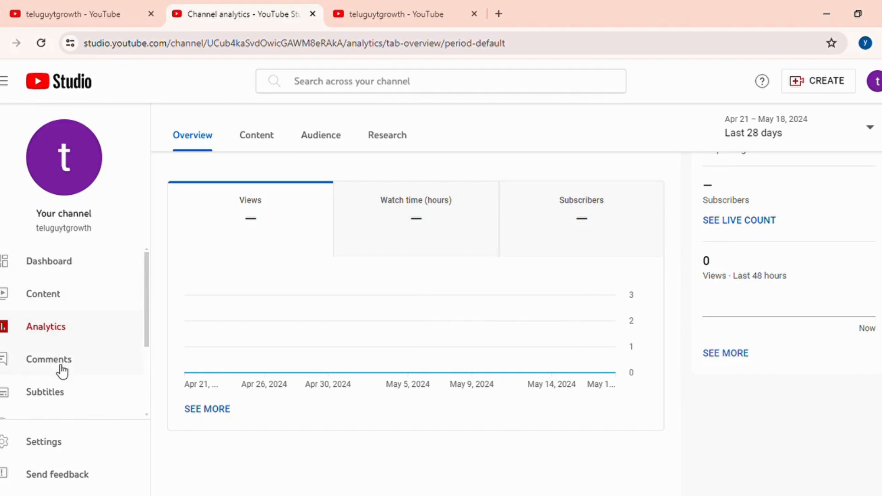
{"action": "left_click_drag", "start_coordinate": [144, 307], "coordinate": [143, 355]}
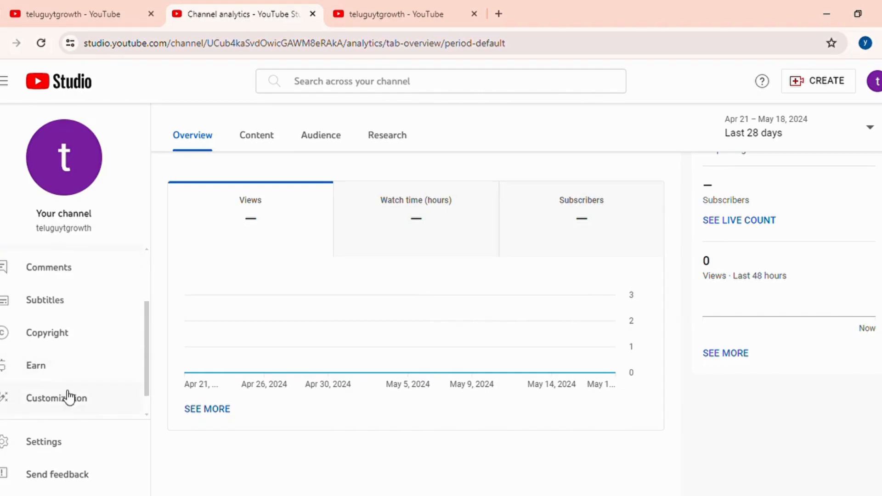
{"action": "left_click", "coordinate": [70, 409]}
{"action": "left_click", "coordinate": [263, 139]}
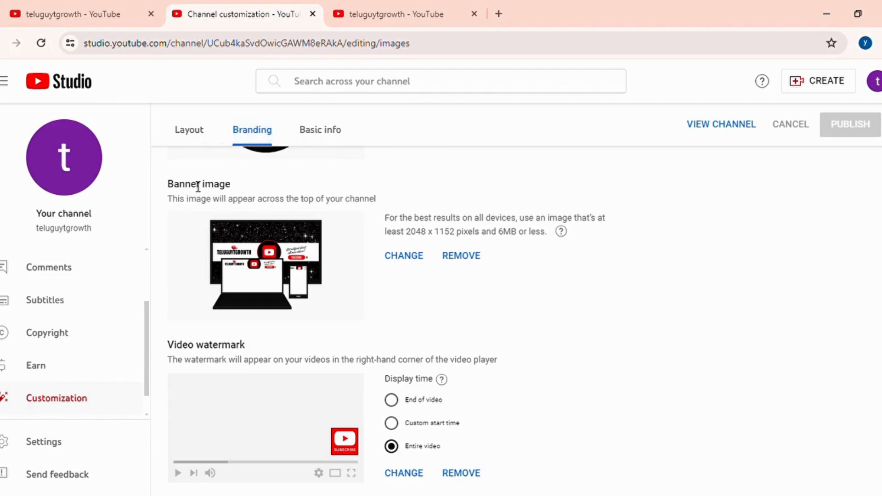
- Switch to the Basic info tab and look over the channel description field
{"action": "left_click", "coordinate": [331, 140]}
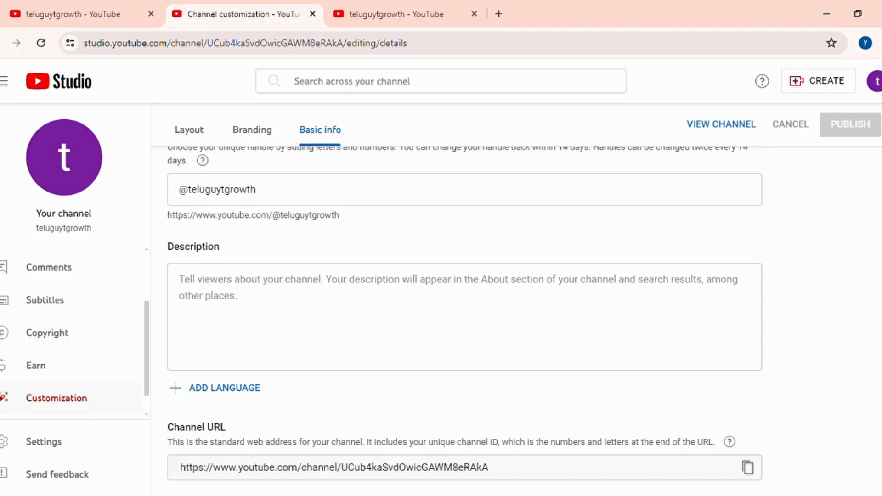
{"action": "scroll", "coordinate": [516, 289], "scroll_direction": "up", "scroll_amount": 4}
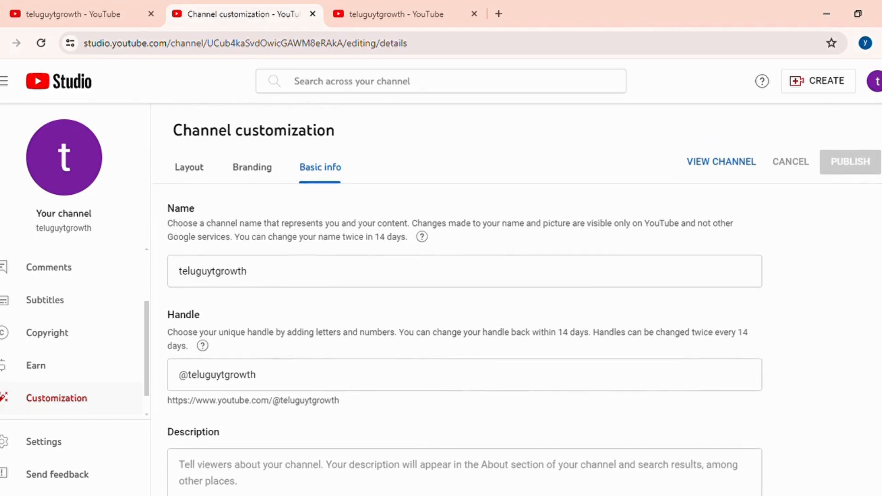
{"action": "scroll", "coordinate": [517, 301], "scroll_direction": "down", "scroll_amount": 1}
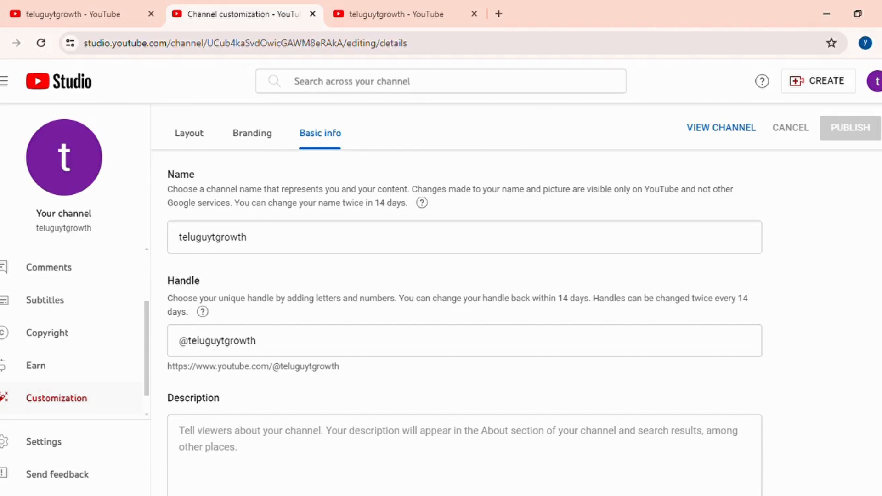
{"action": "scroll", "coordinate": [450, 274], "scroll_direction": "down", "scroll_amount": 4}
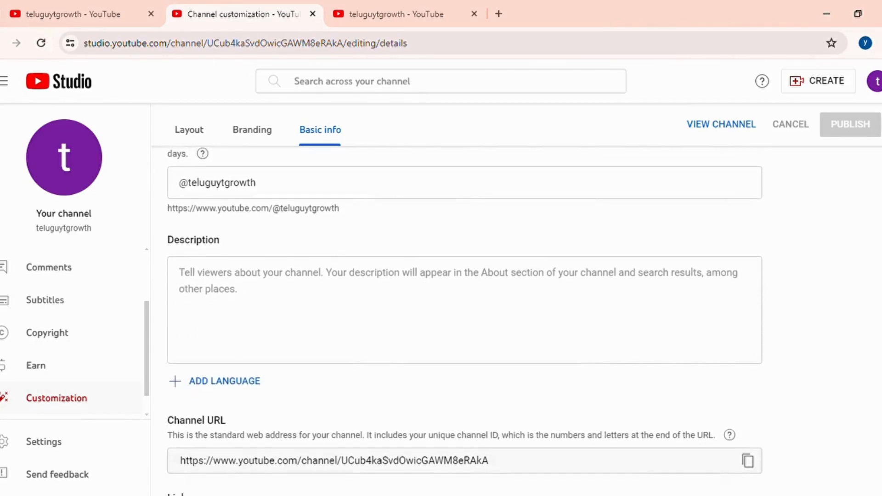
{"action": "left_click", "coordinate": [430, 268]}
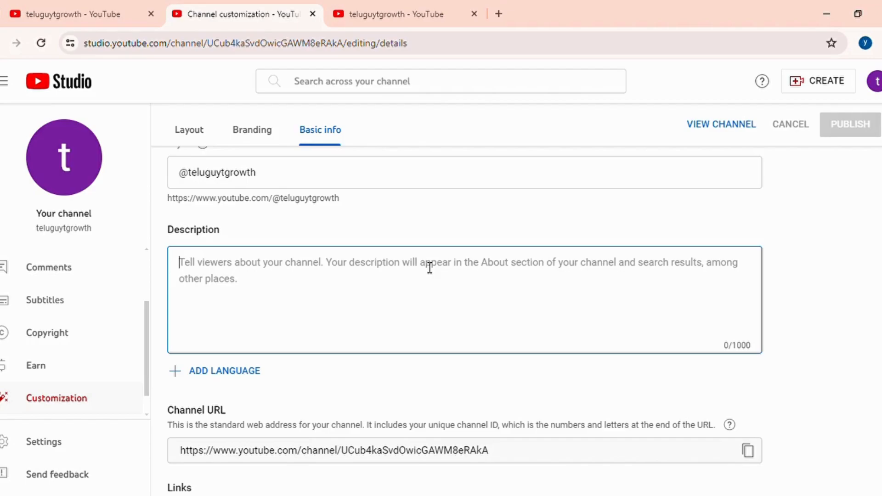
{"action": "left_click", "coordinate": [683, 445]}
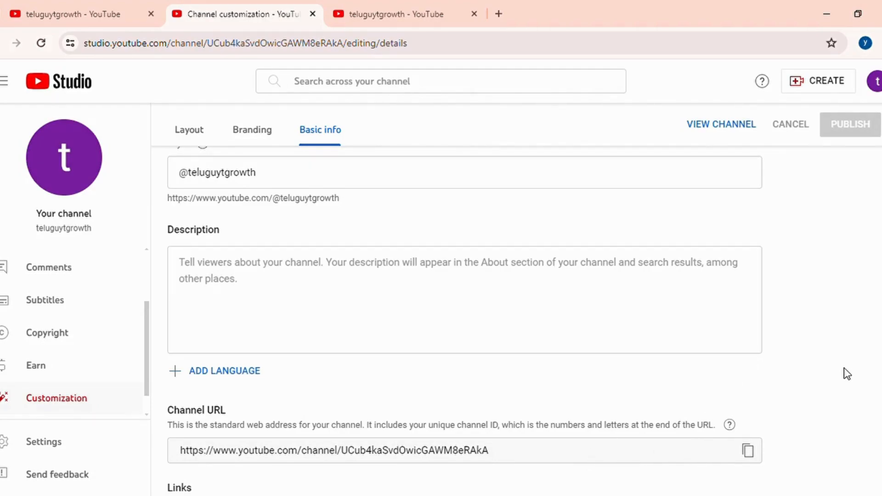
- Copy the Channel URL and paste it into the Description
{"action": "scroll", "coordinate": [464, 322], "scroll_direction": "down", "scroll_amount": 3}
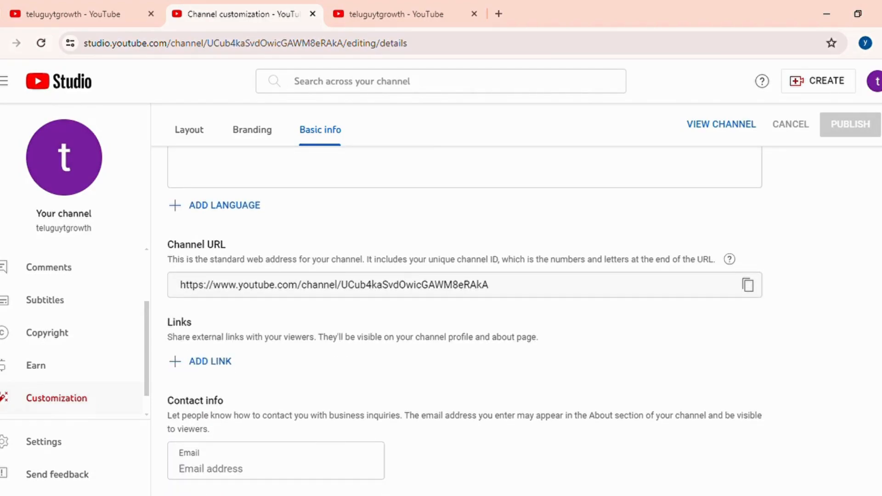
{"action": "left_click", "coordinate": [752, 289]}
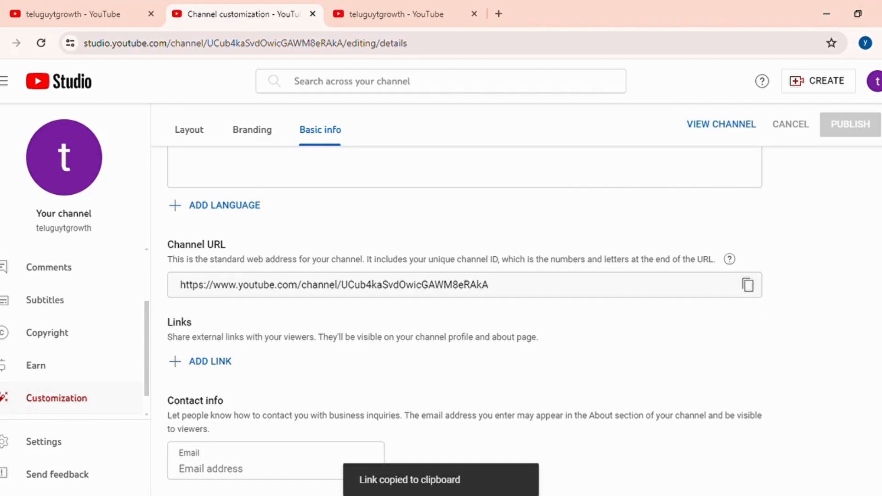
{"action": "scroll", "coordinate": [581, 237], "scroll_direction": "up", "scroll_amount": 3}
{"action": "left_click", "coordinate": [581, 238]}
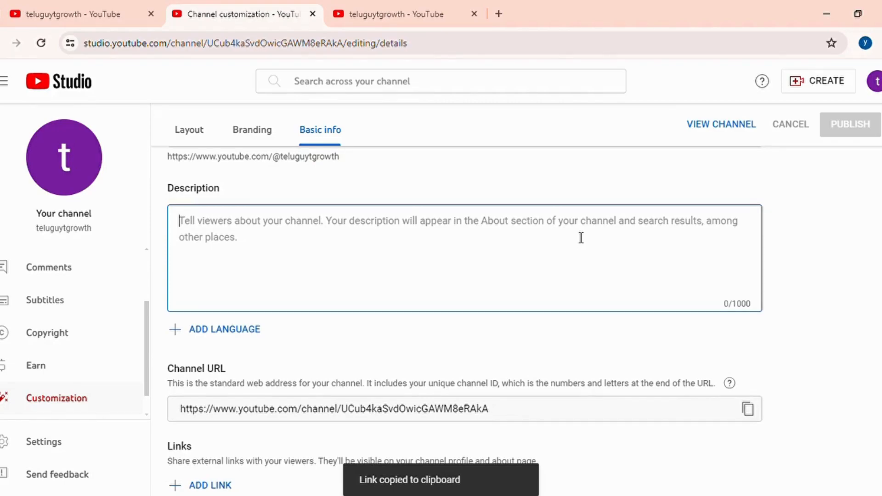
{"action": "key", "text": "ctrl+v"}
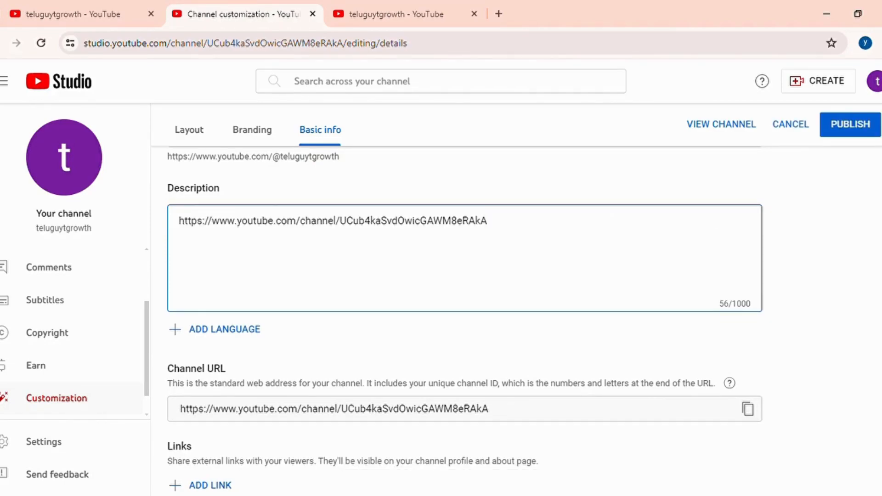
- Add a new link entry, typing 'instagram' then clearing it so title and URL stay blank
{"action": "scroll", "coordinate": [803, 399], "scroll_direction": "down", "scroll_amount": 3}
{"action": "left_click", "coordinate": [183, 370]}
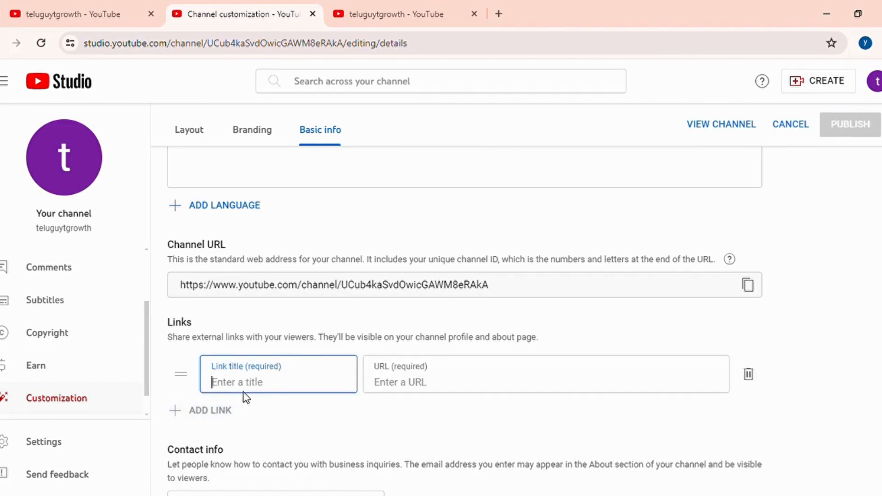
{"action": "type", "text": "instagram"}
{"action": "left_click", "coordinate": [437, 392]}
{"action": "left_click", "coordinate": [269, 383]}
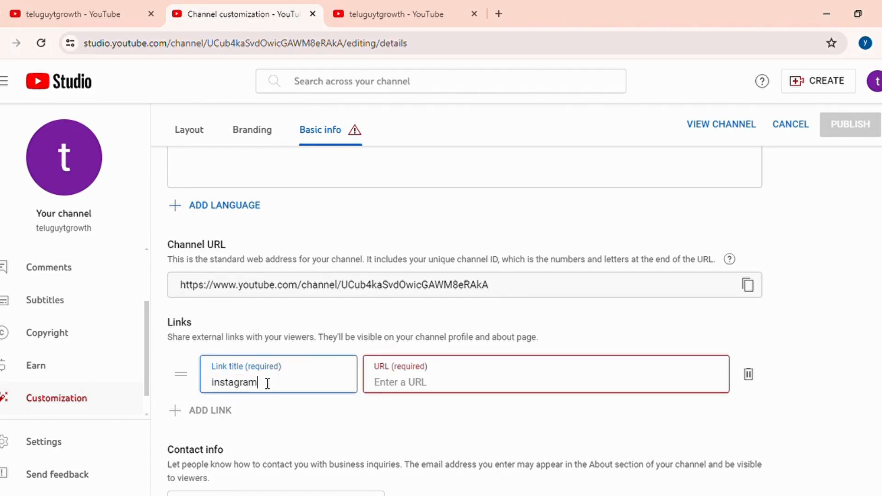
{"action": "left_click_drag", "start_coordinate": [268, 383], "coordinate": [205, 396]}
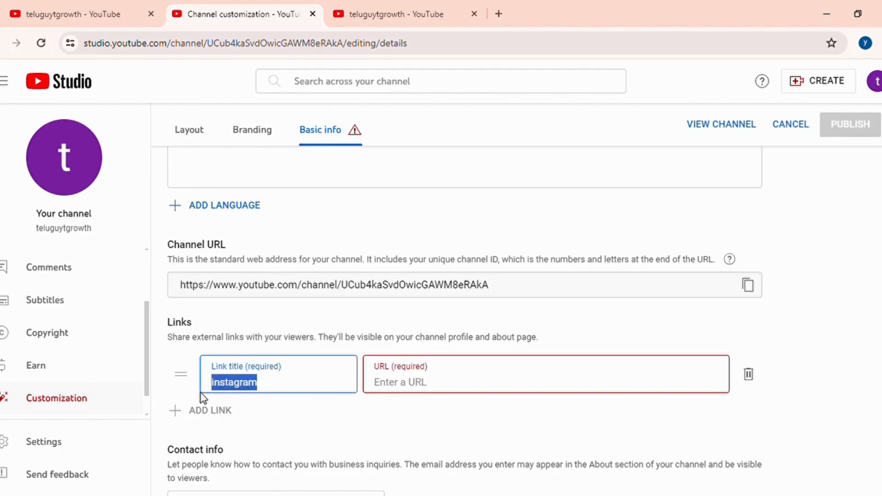
{"action": "type", "text": "tek"}
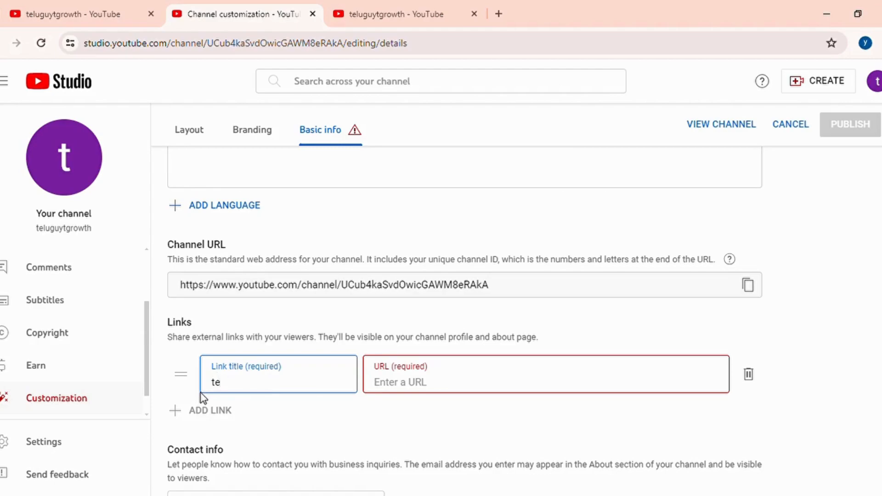
{"action": "key", "text": "BackSpace"}
{"action": "key", "text": "BackSpace"}
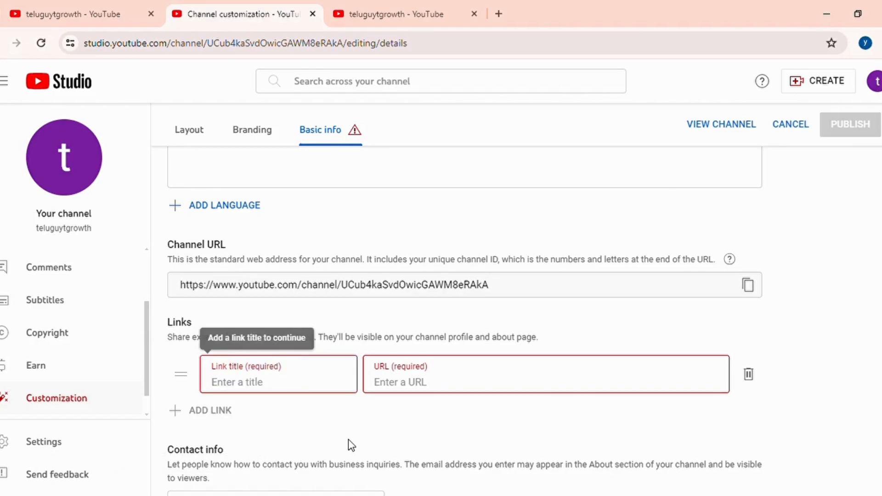
{"action": "scroll", "coordinate": [464, 321], "scroll_direction": "down", "scroll_amount": 1}
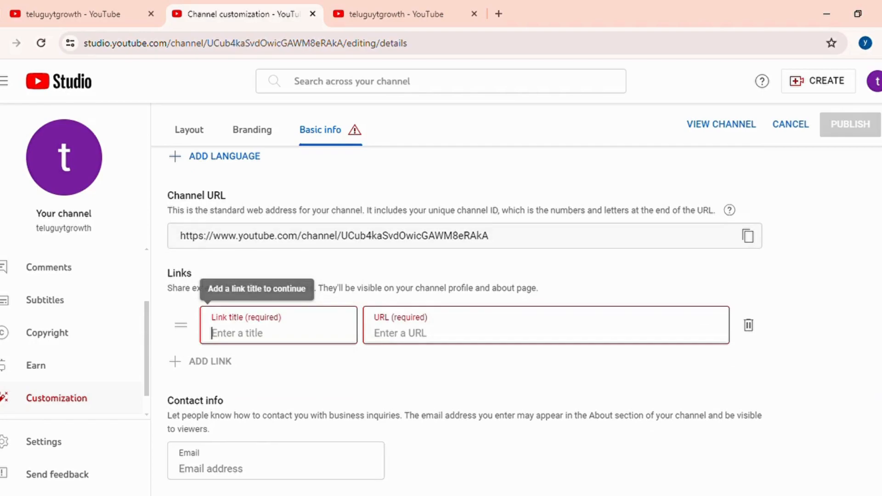
{"action": "left_click", "coordinate": [223, 452]}
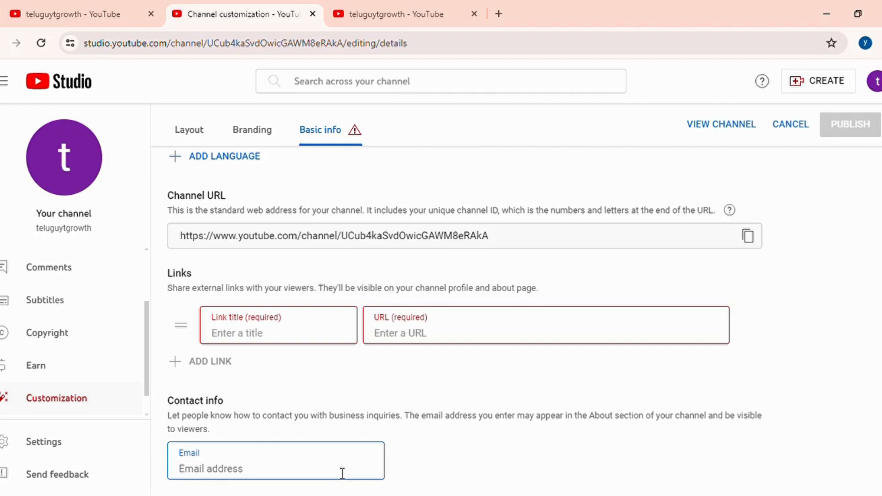
{"action": "scroll", "coordinate": [332, 174], "scroll_direction": "up", "scroll_amount": 10}
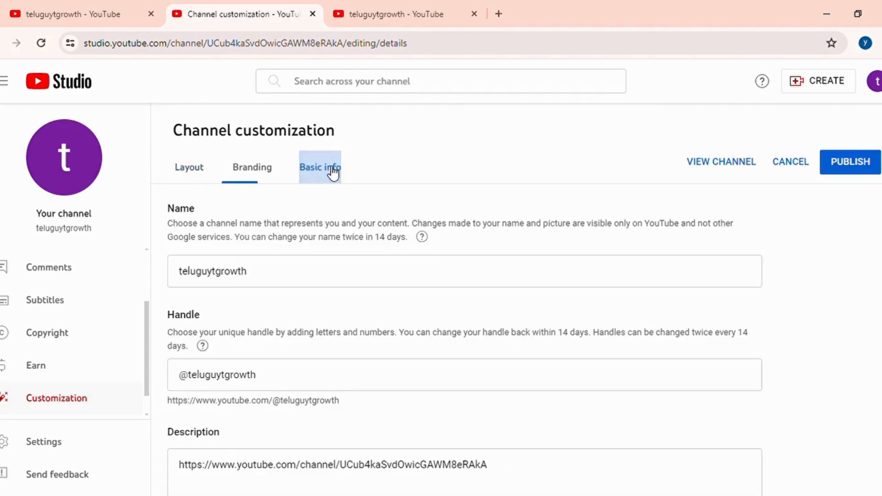
- Open the Layout tab, then head to Copyright, triggering the 'Discard changes?' prompt
{"action": "left_click", "coordinate": [184, 171]}
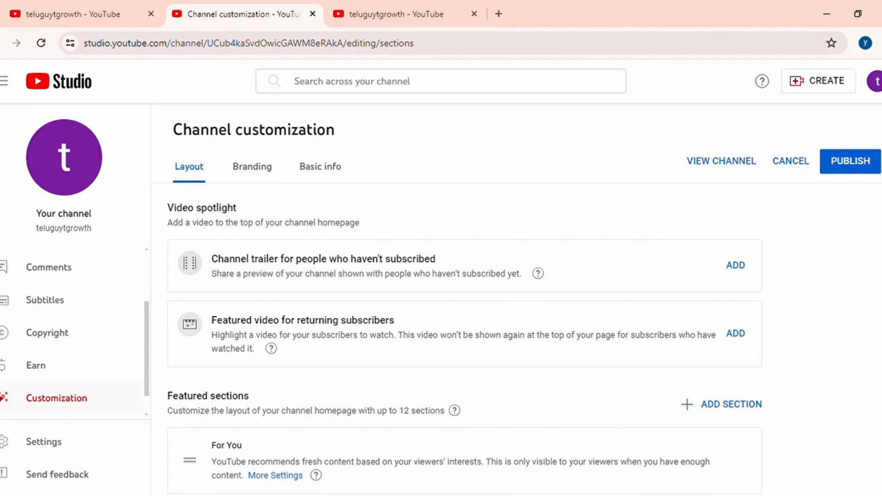
{"action": "scroll", "coordinate": [172, 316], "scroll_direction": "down", "scroll_amount": 4}
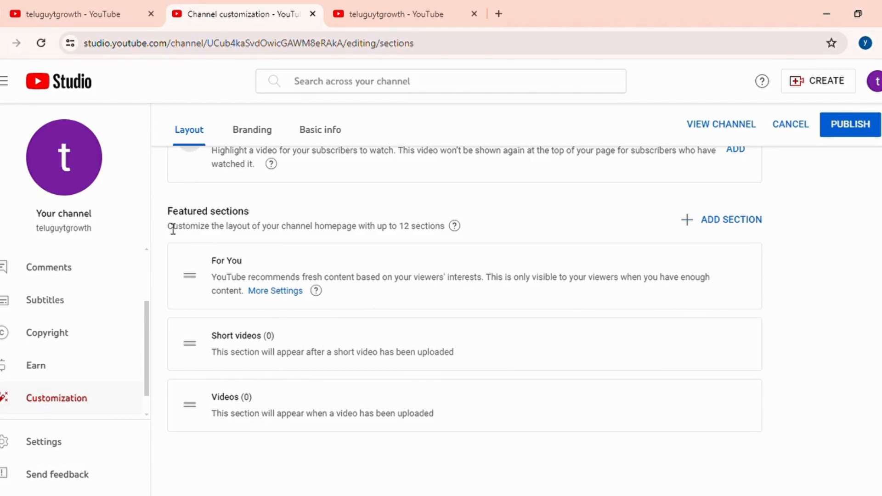
{"action": "left_click", "coordinate": [12, 335]}
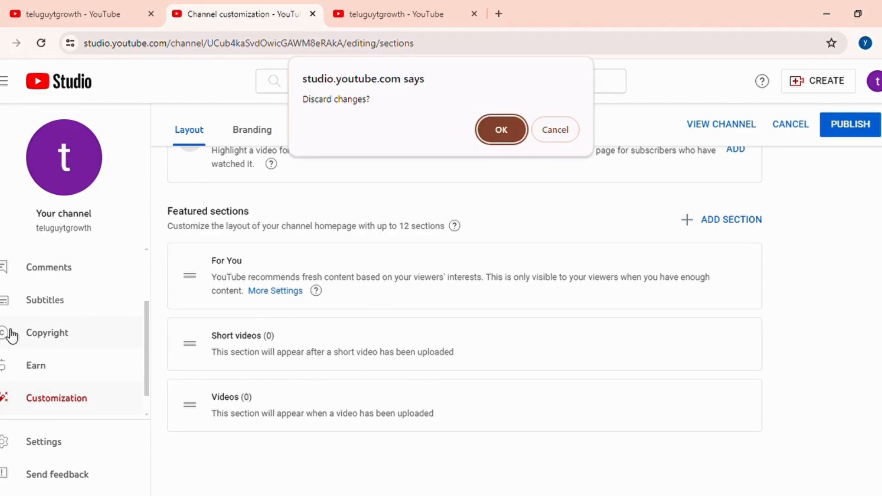
- Discard the unsaved changes and review the Earn page requirements, including 2-Step Verification off
{"action": "left_click", "coordinate": [501, 129]}
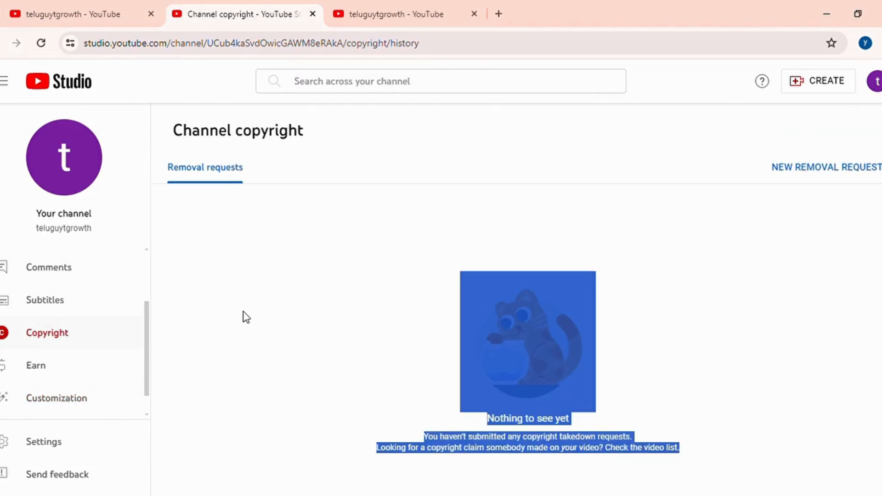
{"action": "left_click", "coordinate": [94, 366]}
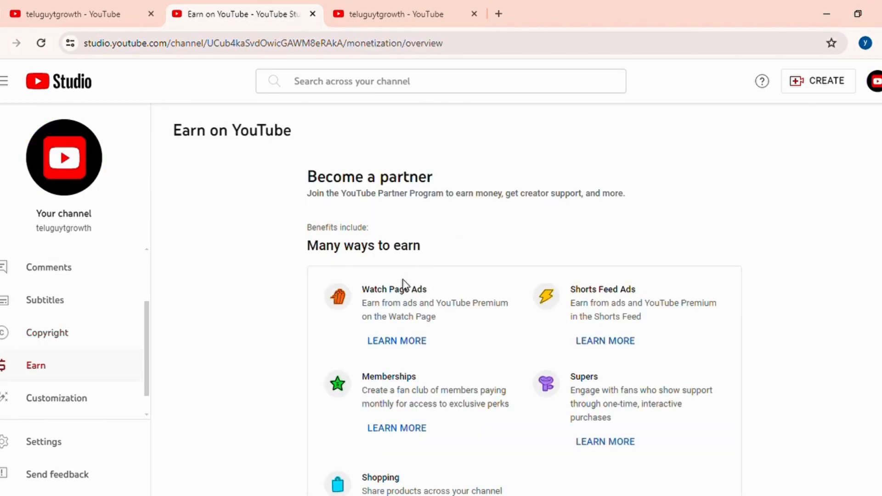
{"action": "scroll", "coordinate": [523, 304], "scroll_direction": "down", "scroll_amount": 10}
{"action": "scroll", "coordinate": [523, 303], "scroll_direction": "up", "scroll_amount": 4}
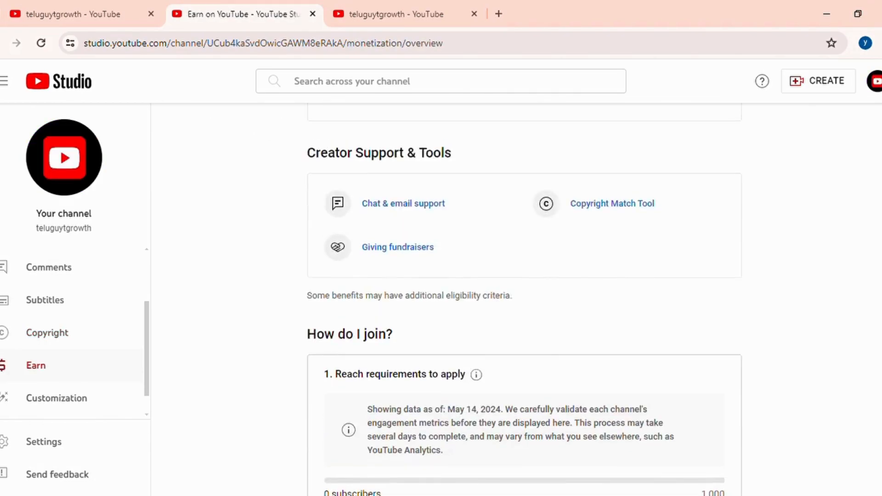
{"action": "scroll", "coordinate": [875, 434], "scroll_direction": "down", "scroll_amount": 8}
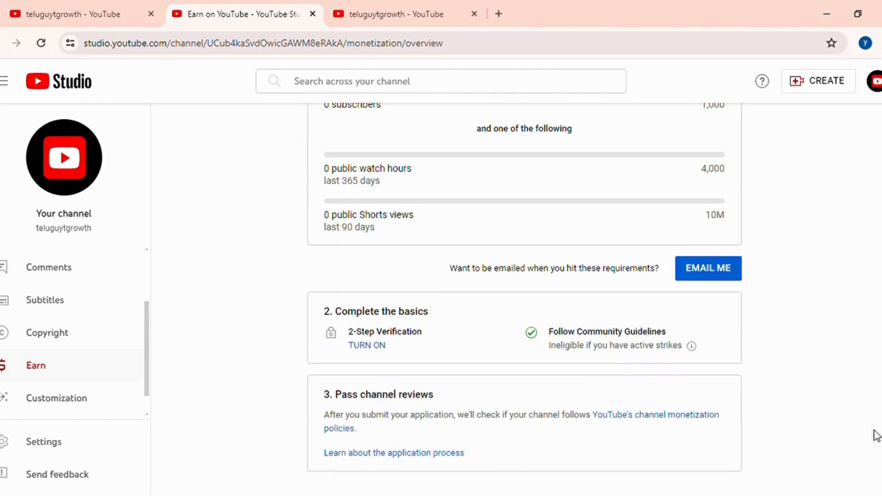
{"action": "scroll", "coordinate": [875, 434], "scroll_direction": "up", "scroll_amount": 2}
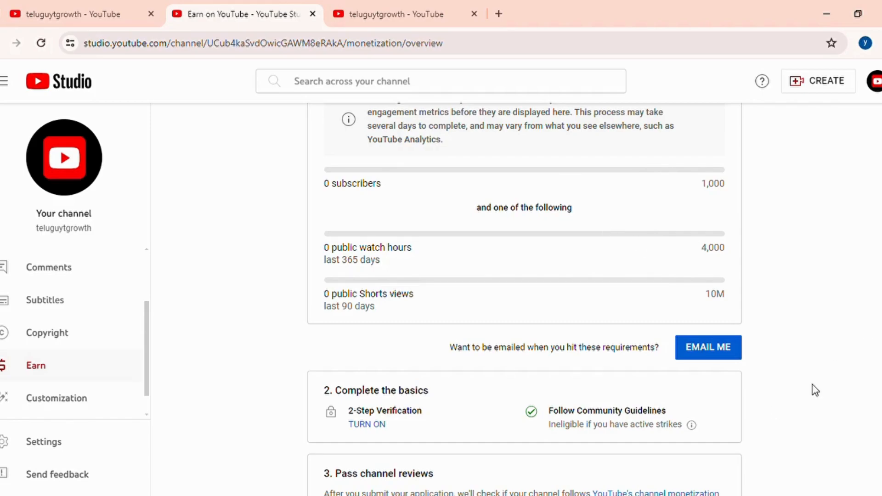
{"action": "scroll", "coordinate": [525, 299], "scroll_direction": "down", "scroll_amount": 2}
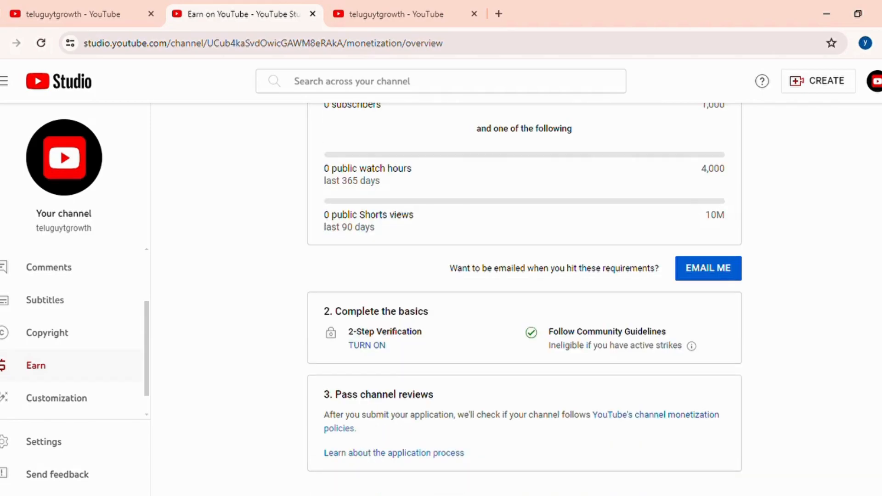
- Start turning on 2-Step Verification and re-enter the account password to confirm identity
{"action": "left_click", "coordinate": [378, 350]}
{"action": "left_click", "coordinate": [616, 339]}
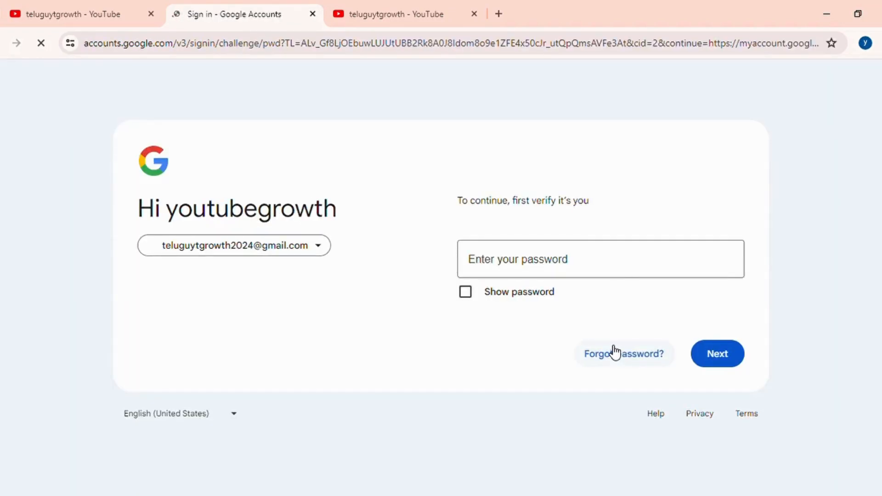
{"action": "left_click", "coordinate": [601, 267]}
{"action": "type", "text": "•••••••••••"}
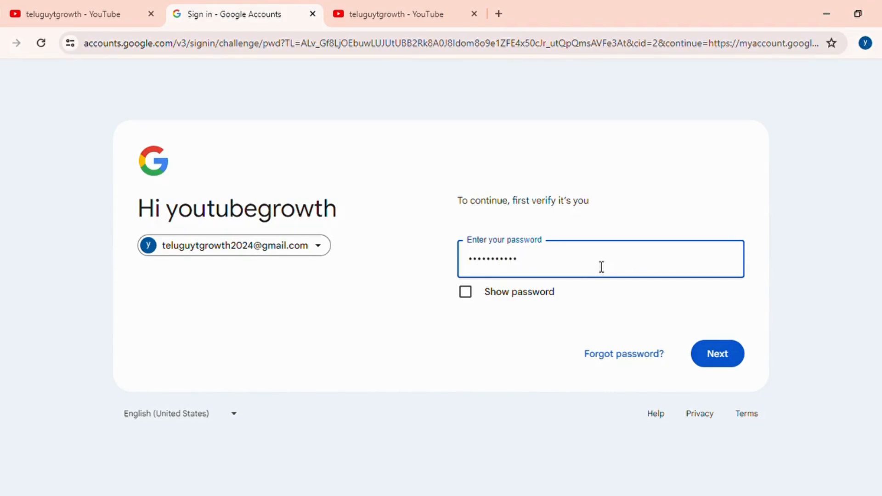
{"action": "left_click", "coordinate": [722, 353]}
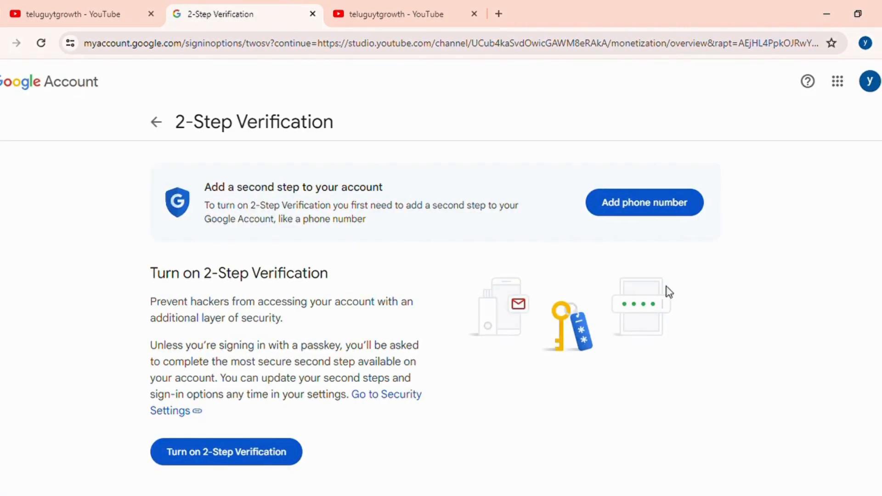
- Add an India (+91) phone number as the second step and request a verification code
{"action": "left_click", "coordinate": [623, 216]}
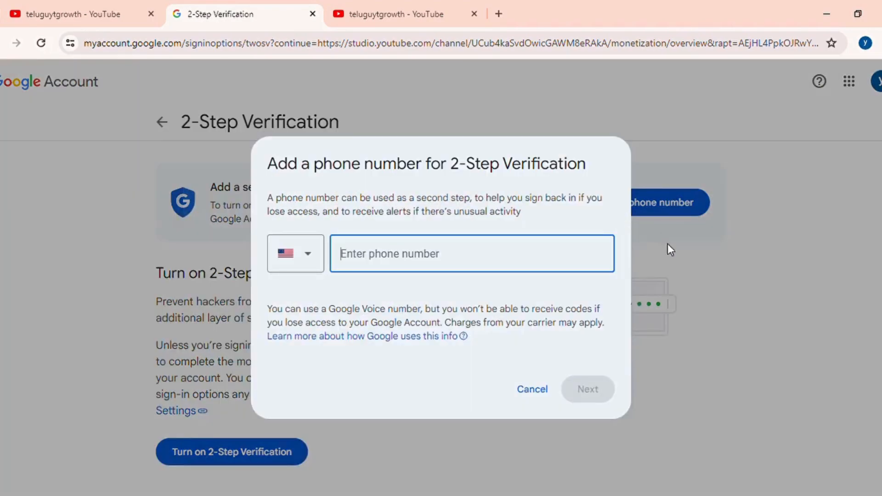
{"action": "left_click", "coordinate": [306, 263]}
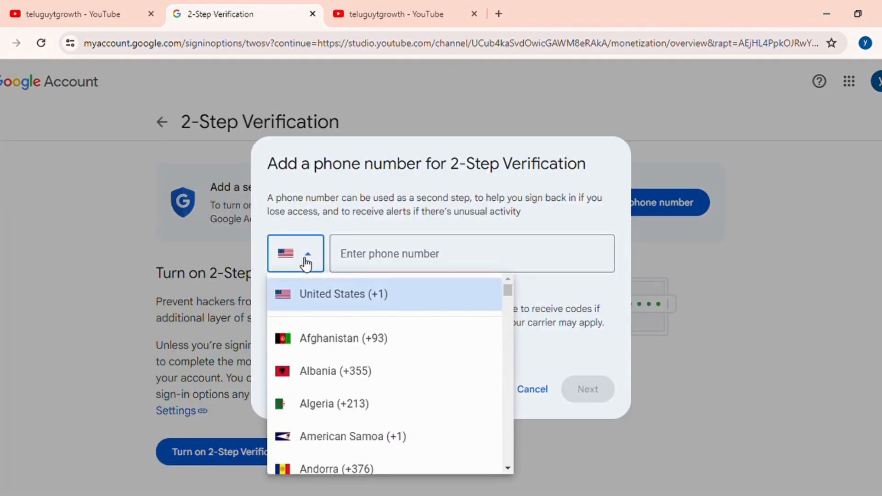
{"action": "left_click_drag", "start_coordinate": [508, 291], "coordinate": [506, 365]}
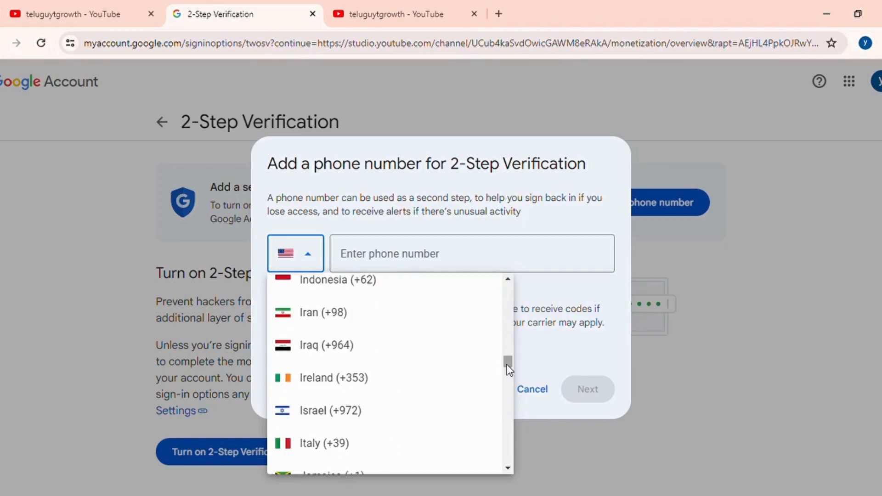
{"action": "scroll", "coordinate": [510, 282], "scroll_direction": "up", "scroll_amount": 3}
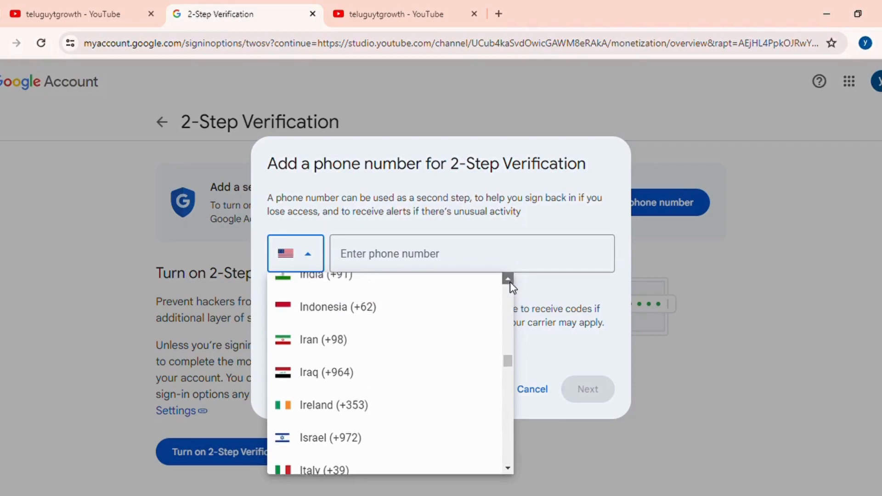
{"action": "left_click", "coordinate": [353, 367]}
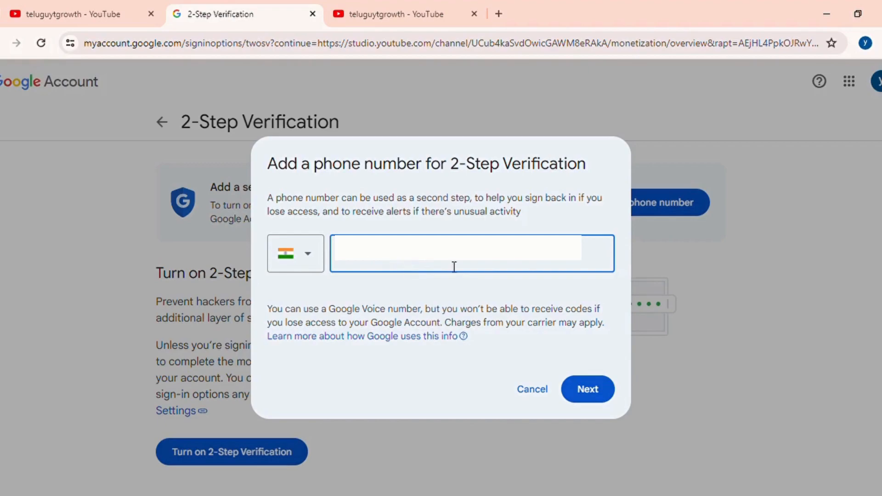
{"action": "left_click", "coordinate": [585, 388]}
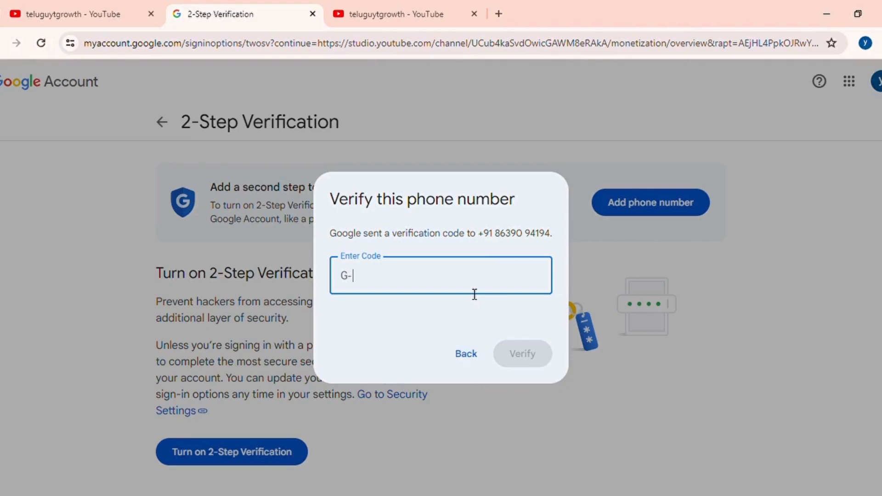
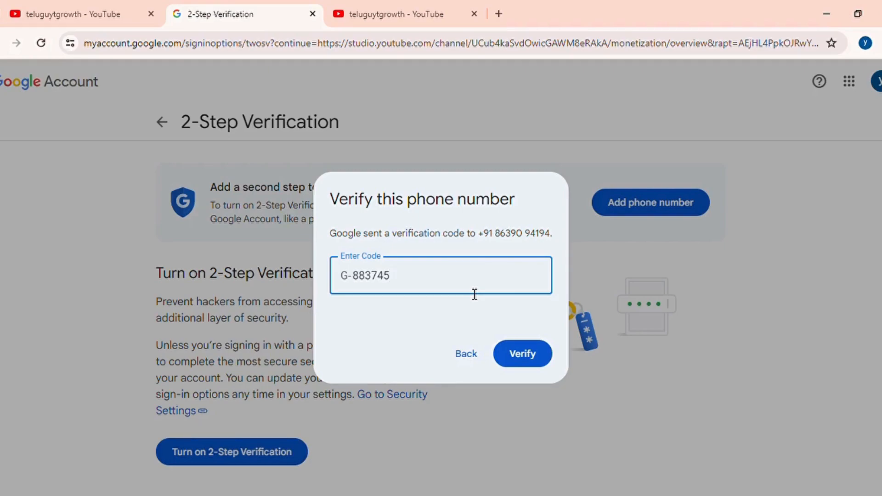
- Enter the received verification code, confirm 2-Step Verification, and return to the Security overview
{"action": "left_click", "coordinate": [531, 355]}
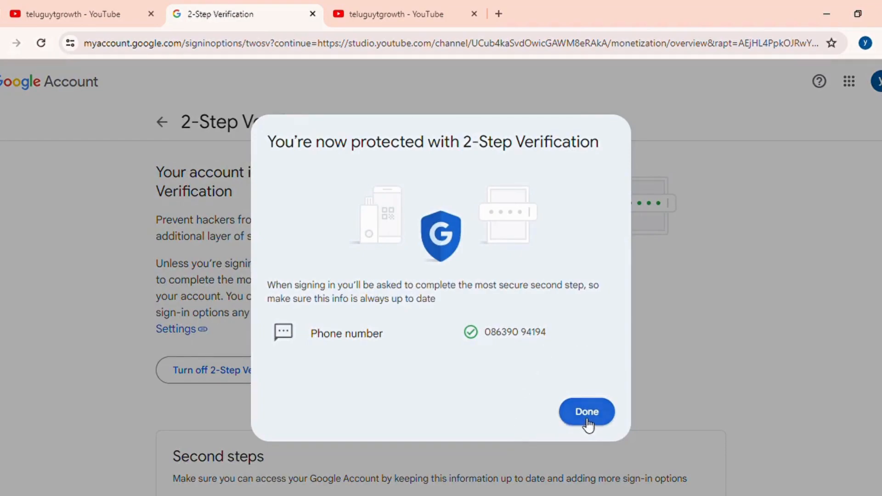
{"action": "left_click", "coordinate": [587, 423]}
{"action": "scroll", "coordinate": [441, 317], "scroll_direction": "down", "scroll_amount": 6}
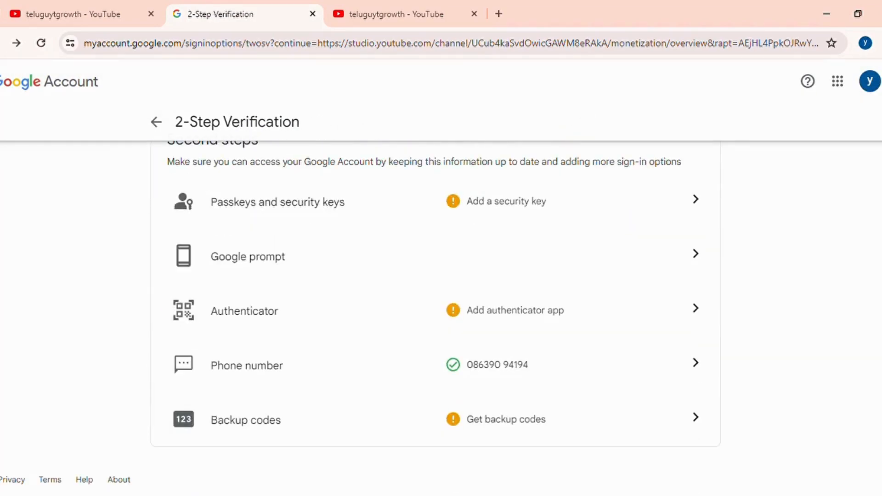
{"action": "scroll", "coordinate": [279, 405], "scroll_direction": "up", "scroll_amount": 6}
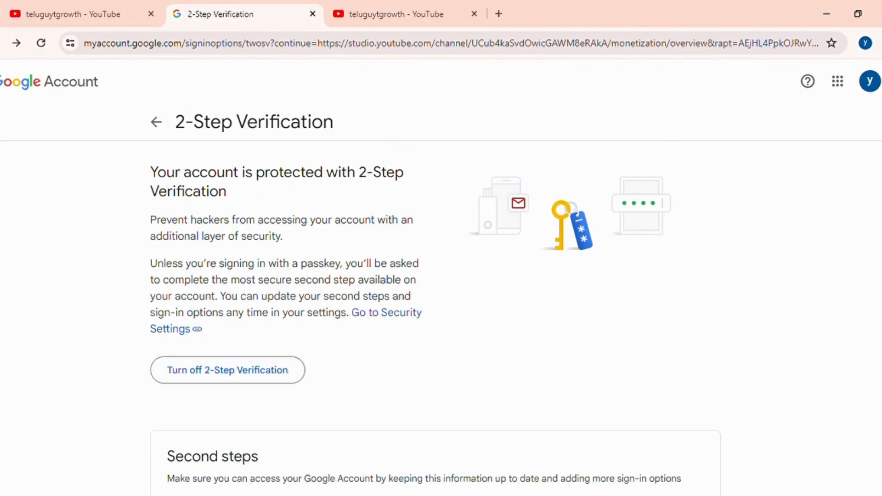
{"action": "left_click", "coordinate": [159, 122]}
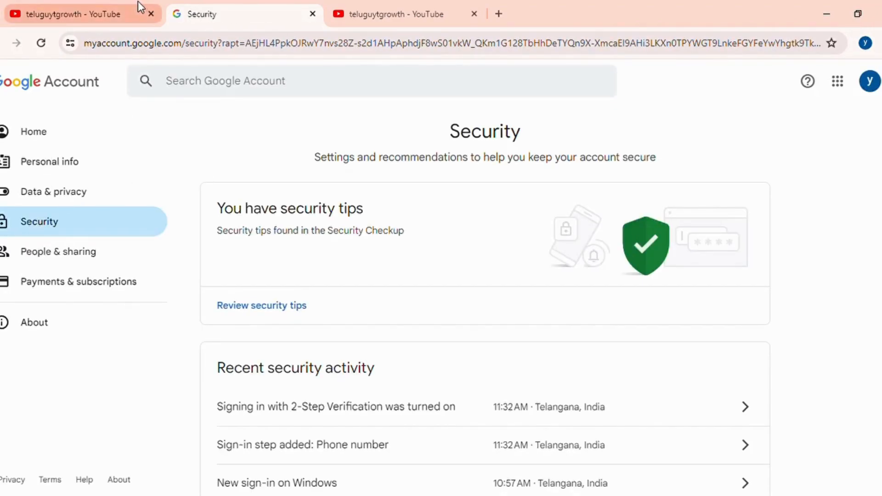
- Reload the teluguytgrowth channel tab to display the new banner and logo
{"action": "left_click", "coordinate": [118, 11]}
{"action": "left_click", "coordinate": [406, 3]}
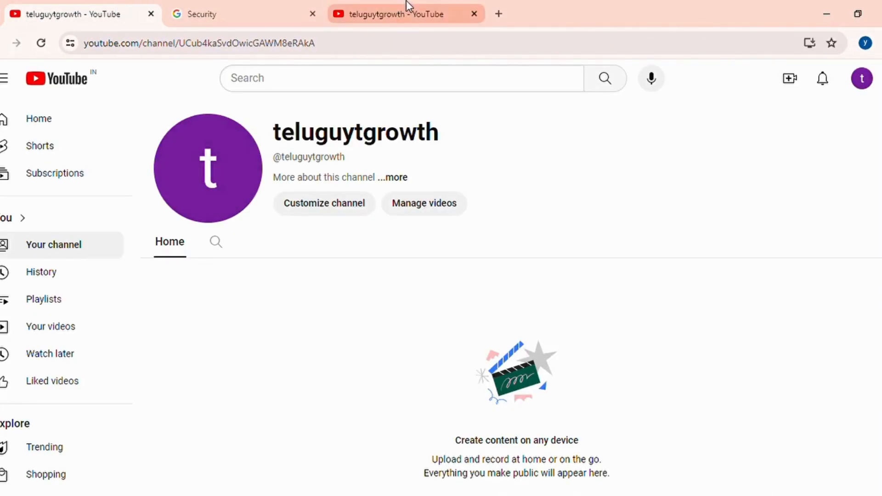
{"action": "left_click", "coordinate": [87, 11]}
{"action": "key", "text": "F5"}
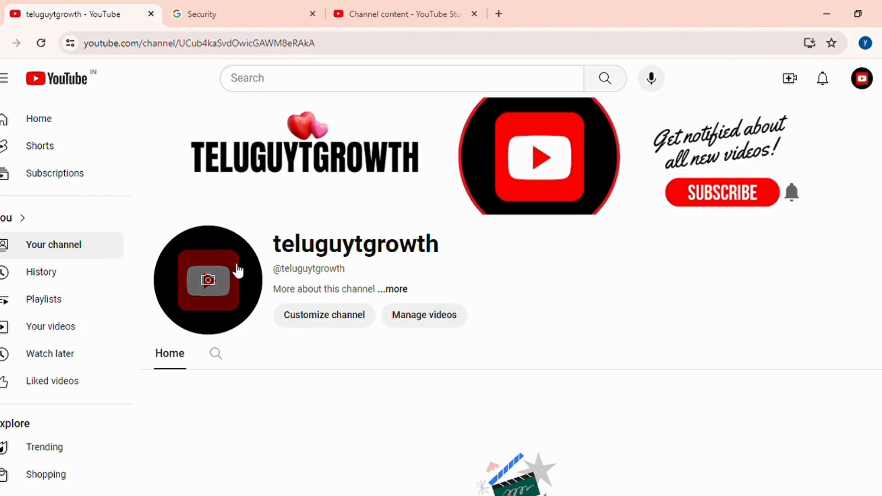
- Review the channel's About details, highlighting the May 20, 2024 join date, then close them
{"action": "left_click", "coordinate": [406, 294]}
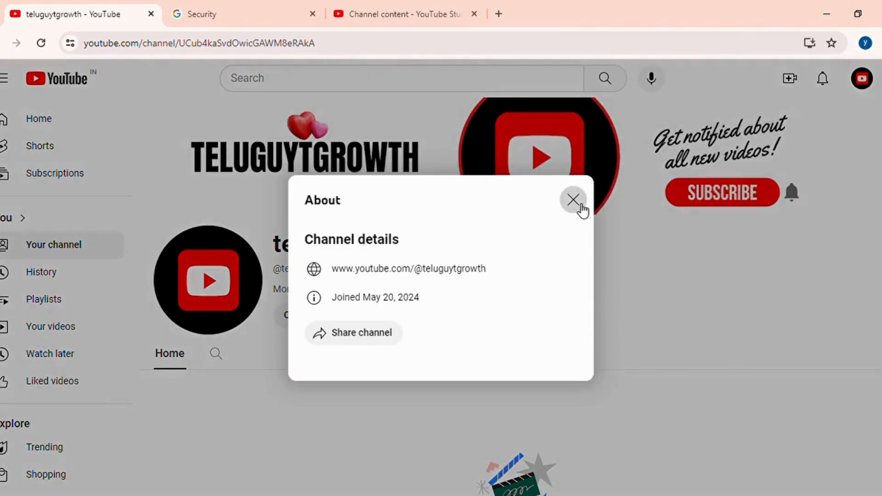
{"action": "left_click", "coordinate": [579, 208]}
{"action": "left_click", "coordinate": [398, 291]}
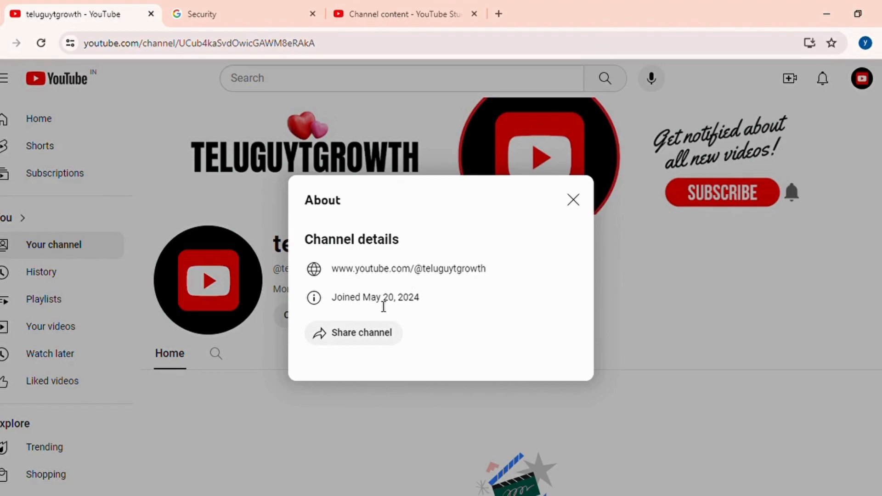
{"action": "left_click_drag", "start_coordinate": [352, 305], "coordinate": [449, 305]}
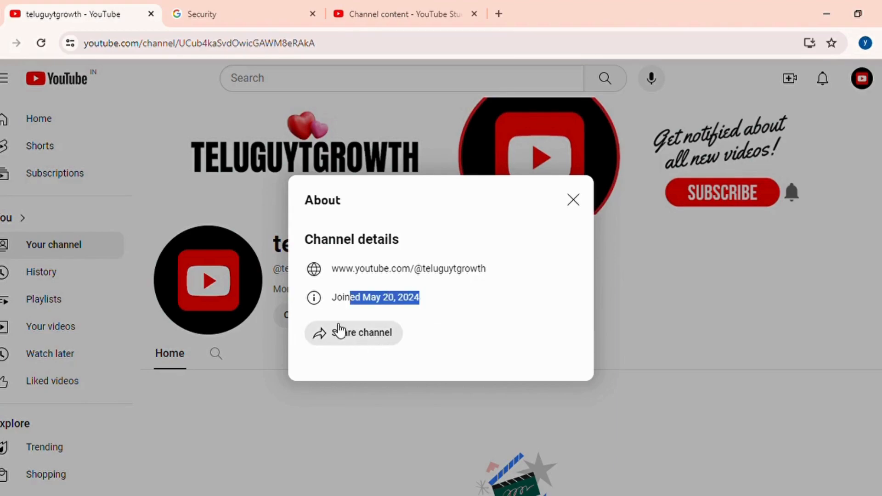
{"action": "left_click", "coordinate": [575, 200]}
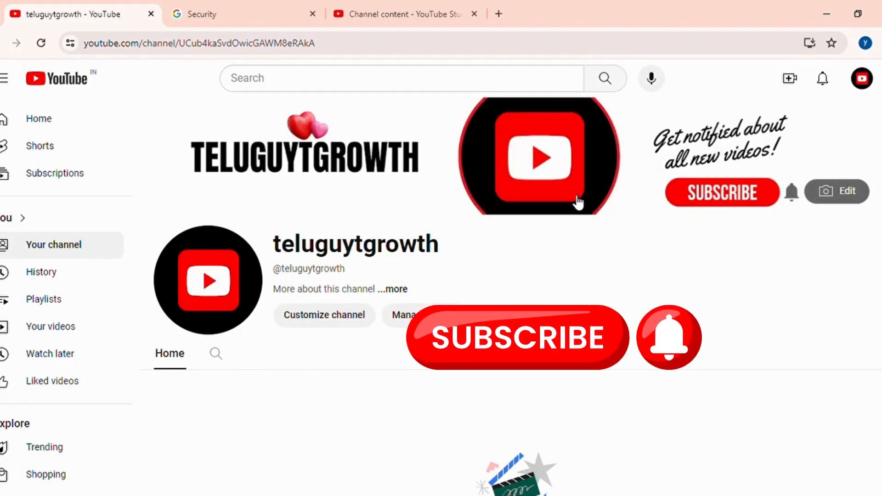